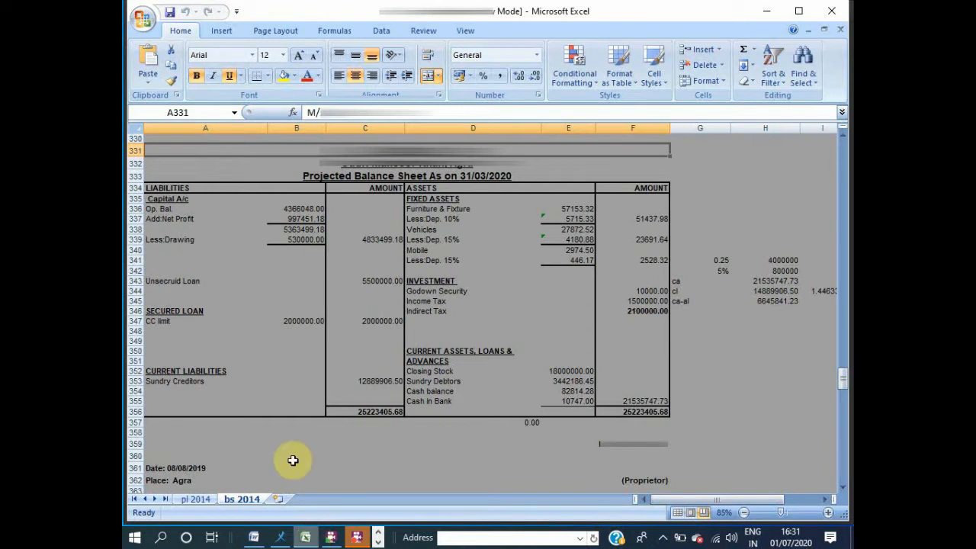
# Step: Copy the firm's name from the project report header in Word and return to the balance sheet in Excel
pyautogui.click(253, 537)
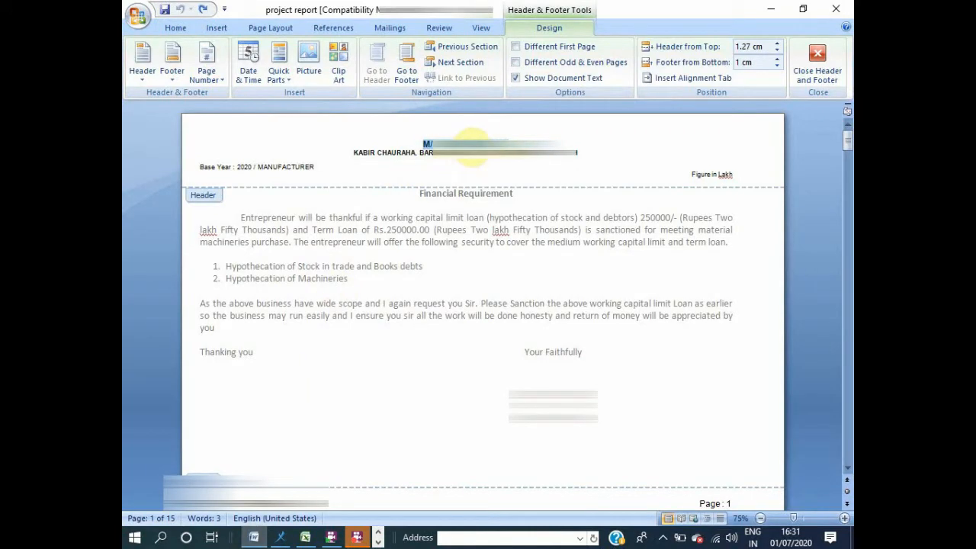
pyautogui.rightClick(468, 142)
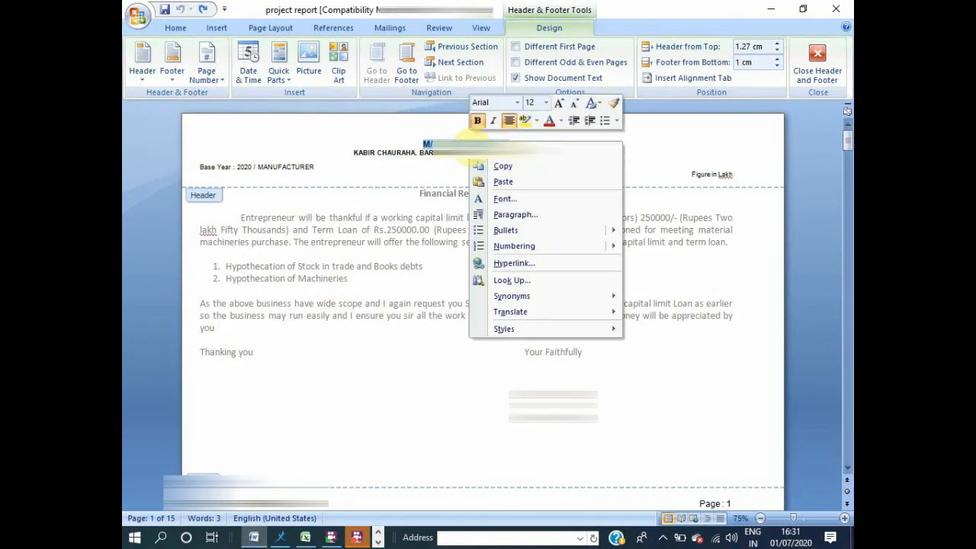
pyautogui.click(495, 166)
pyautogui.click(307, 538)
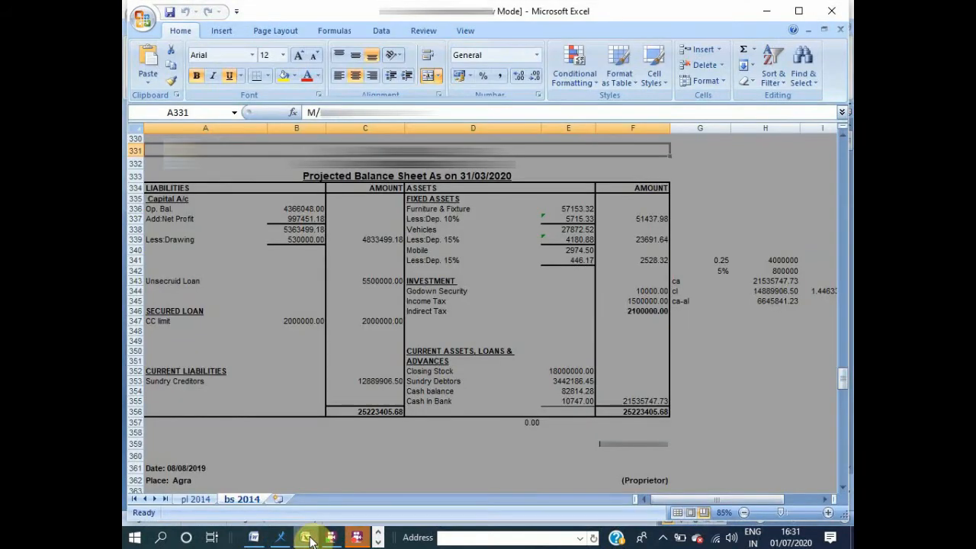
# Step: Replace the firm name in row 331 of the balance sheet heading with the copied name
pyautogui.click(360, 114)
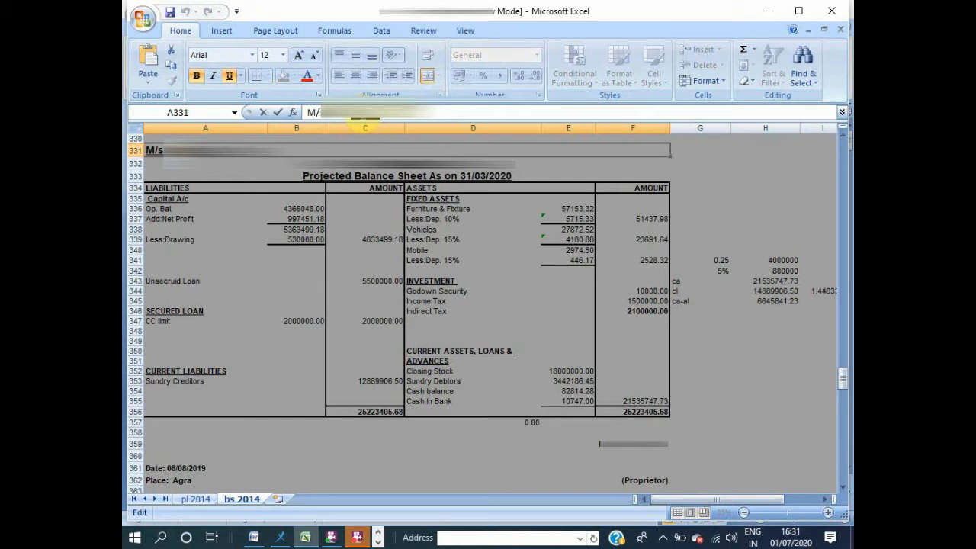
pyautogui.hotkey('shift', 'Right')
pyautogui.hotkey('shift', 'Right')
pyautogui.hotkey('shift', 'Right')
pyautogui.hotkey('shift', 'Right')
pyautogui.hotkey('shift', 'Right')
pyautogui.hotkey('shift', 'Right')
pyautogui.hotkey('shift', 'Right')
pyautogui.hotkey('shift', 'Right')
pyautogui.hotkey('shift', 'Right')
pyautogui.hotkey('shift', 'Right')
pyautogui.hotkey('shift', 'Right')
pyautogui.hotkey('shift', 'Right')
pyautogui.hotkey('shift', 'Right')
pyautogui.hotkey('shift', 'Right')
pyautogui.hotkey('shift', 'Right')
pyautogui.hotkey('shift', 'Right')
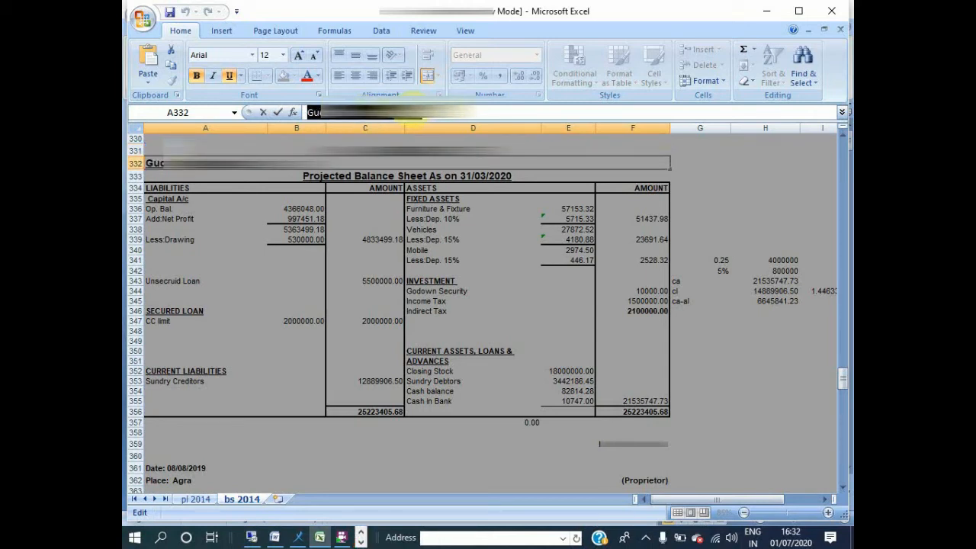
# Step: Replace the address line in row 332 of the balance sheet heading with the firm's address from the project report
pyautogui.rightClick(412, 113)
pyautogui.click(442, 150)
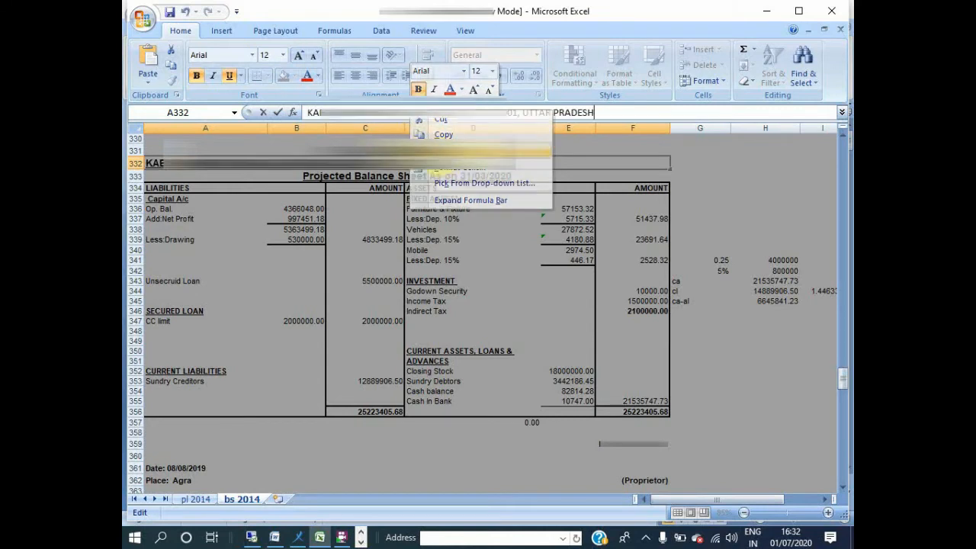
pyautogui.press('Return')
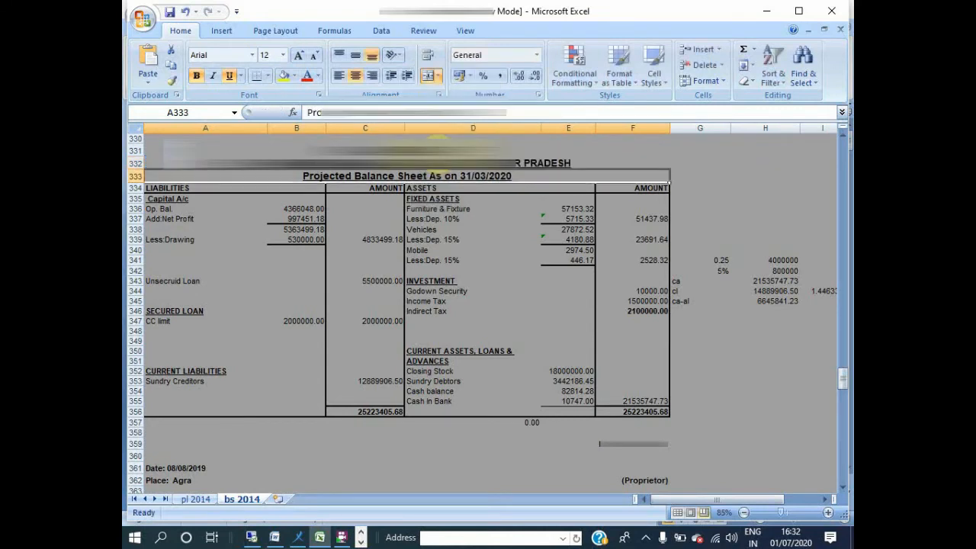
# Step: Remove the word "Projected" from the balance sheet title in row 333 so it reads "Balance Sheet As on 31/03/2020"
pyautogui.press('Return')
pyautogui.press('Up')
pyautogui.press('F2')
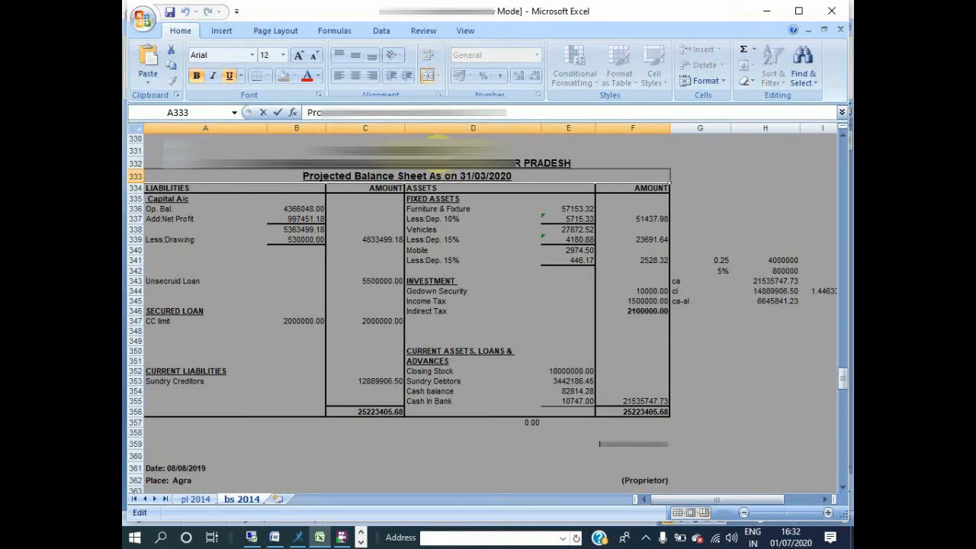
pyautogui.press('Delete')
pyautogui.press('Delete')
pyautogui.press('Delete')
pyautogui.press('Delete')
pyautogui.press('Delete')
pyautogui.press('Delete')
pyautogui.press('Delete')
pyautogui.press('Delete')
pyautogui.press('Delete')
pyautogui.press('Delete')
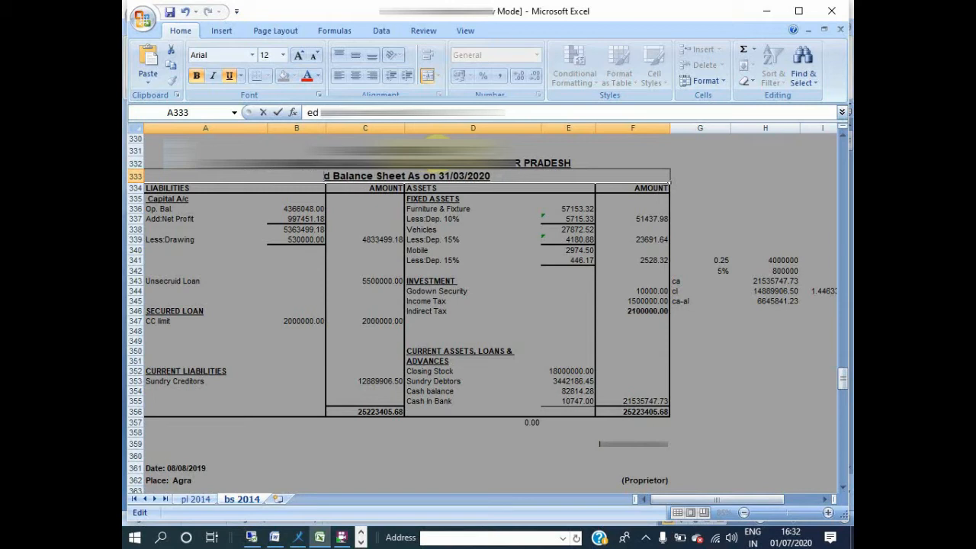
pyautogui.press('Delete')
pyautogui.press('Return')
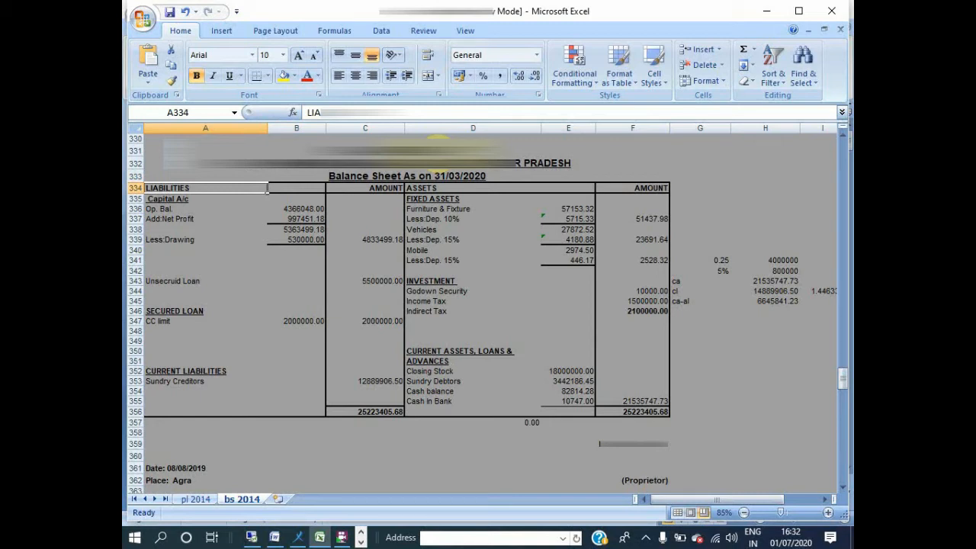
pyautogui.press('Down')
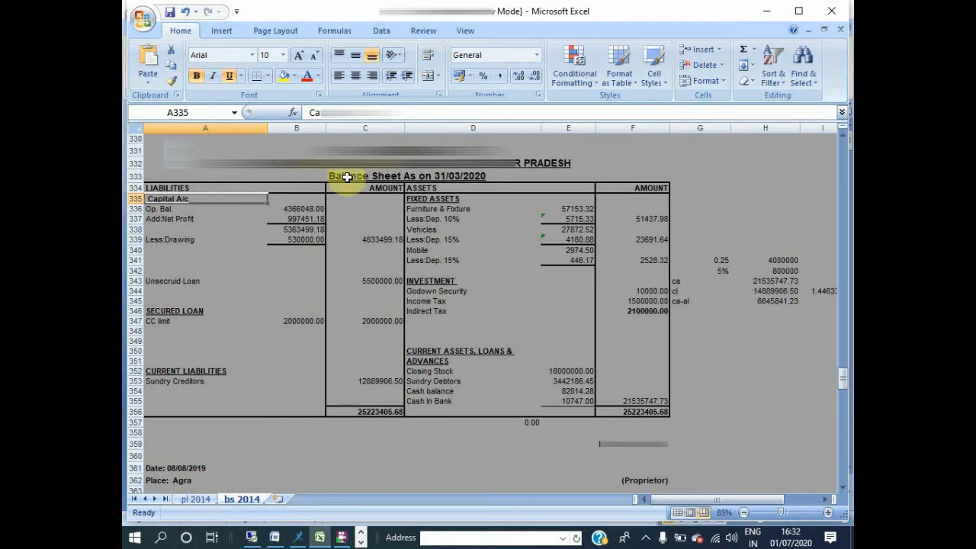
# Step: View the projected Trading and P&L account for the year ended 31/03/2020 on the pl 2014 sheet
pyautogui.click(192, 501)
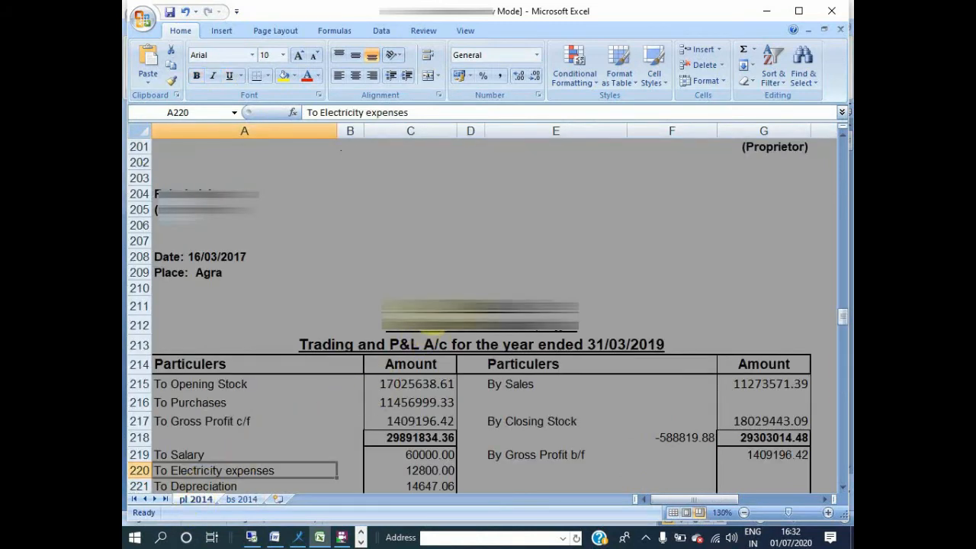
pyautogui.click(436, 344)
pyautogui.press('pagedown')
pyautogui.press('pagedown')
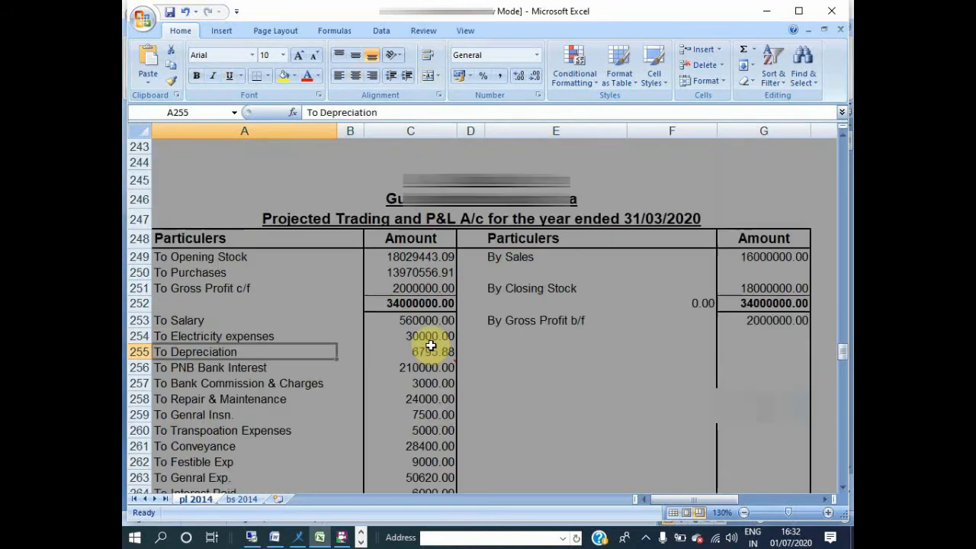
# Step: Carry the firm's name from the balance sheet heading over to the 31/03/2020 Trading and P&L heading on pl 2014
pyautogui.click(246, 499)
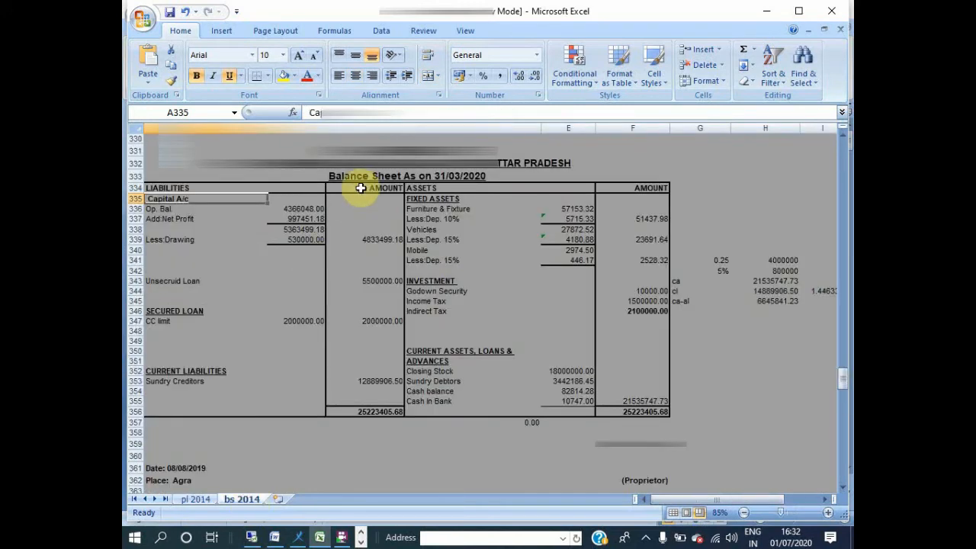
pyautogui.click(372, 151)
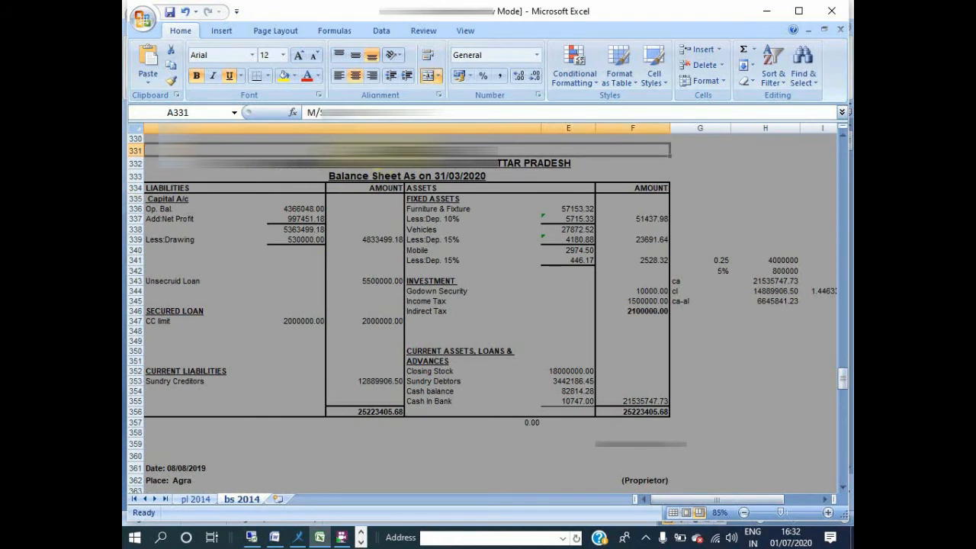
pyautogui.moveTo(307, 112); pyautogui.dragTo(436, 112)
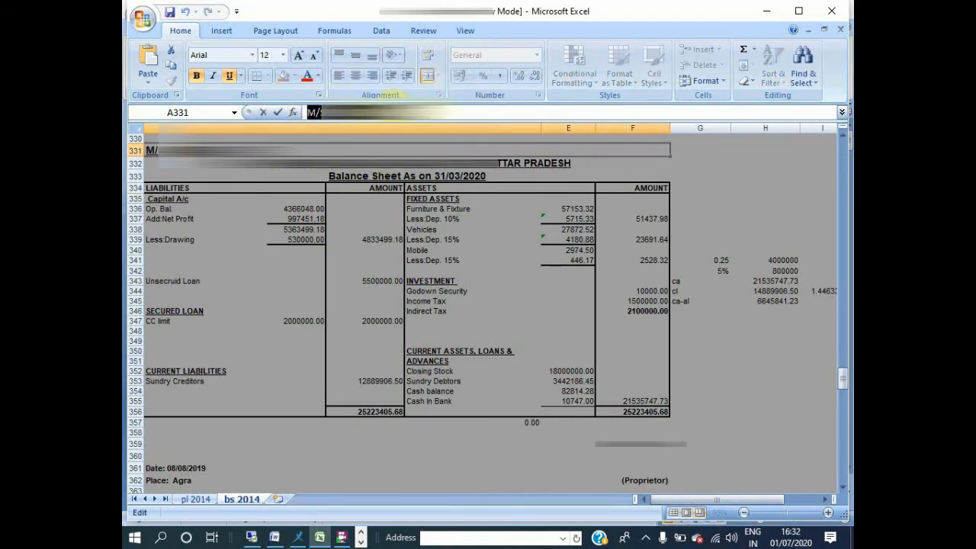
pyautogui.click(201, 499)
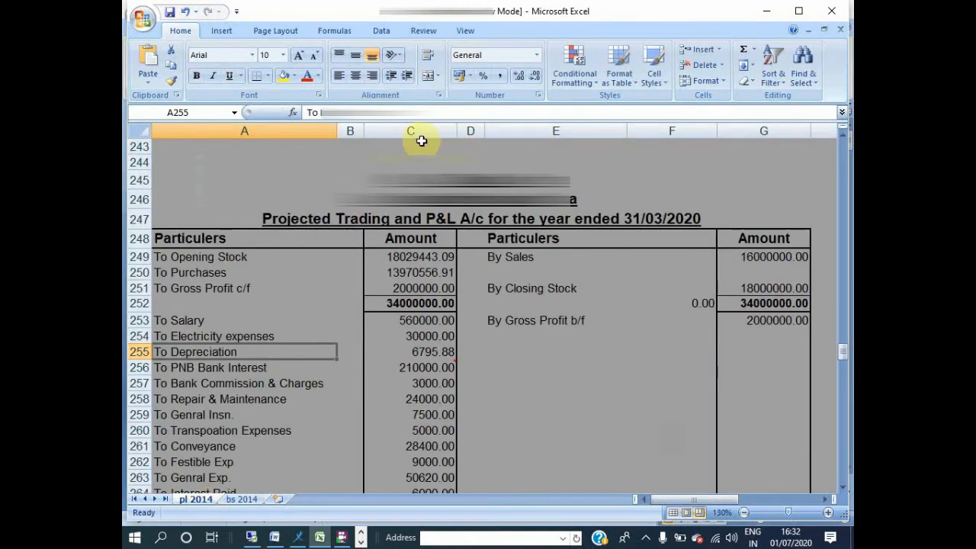
pyautogui.moveTo(307, 112); pyautogui.dragTo(427, 112)
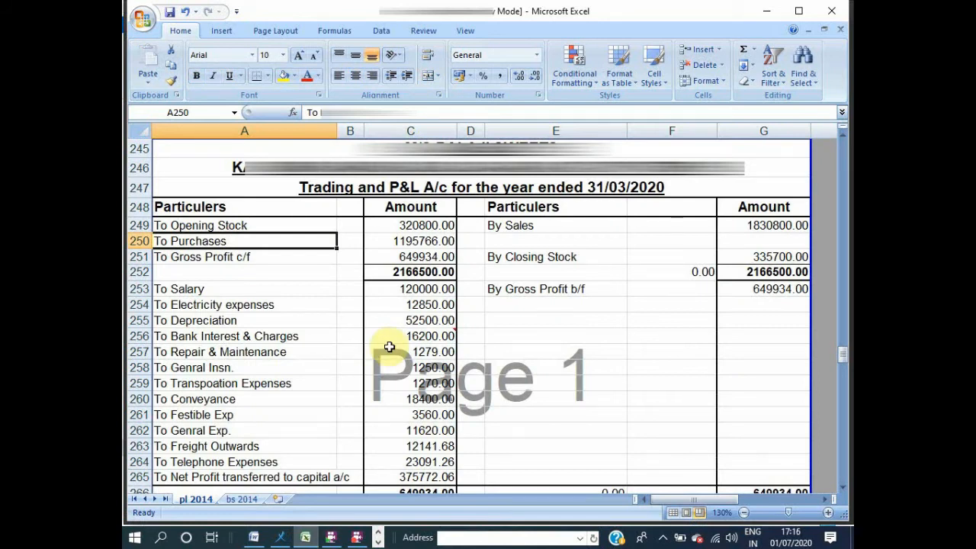
# Step: Review the heading lines, opening stock and sales amount of the 31/03/2020 Trading and P&L account
pyautogui.click(441, 148)
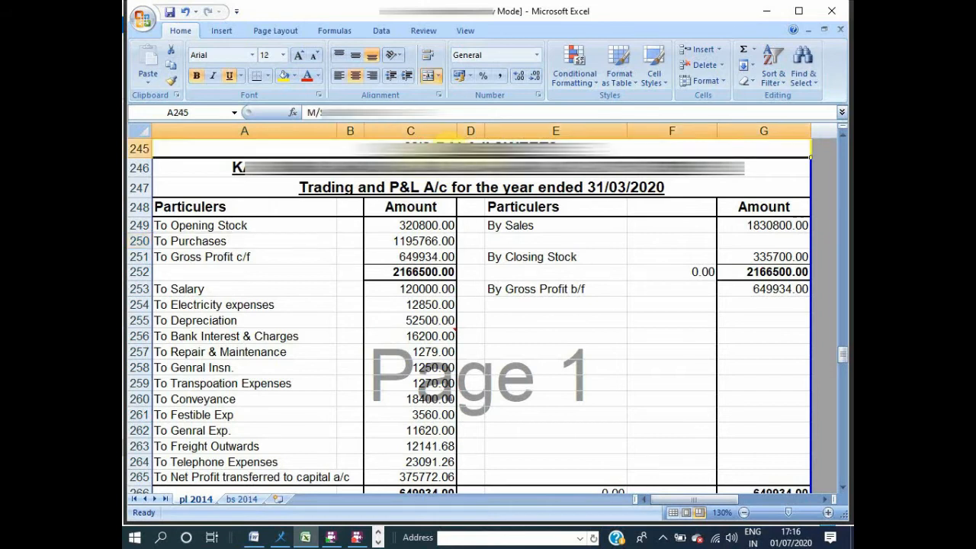
pyautogui.press('Down')
pyautogui.press('Down')
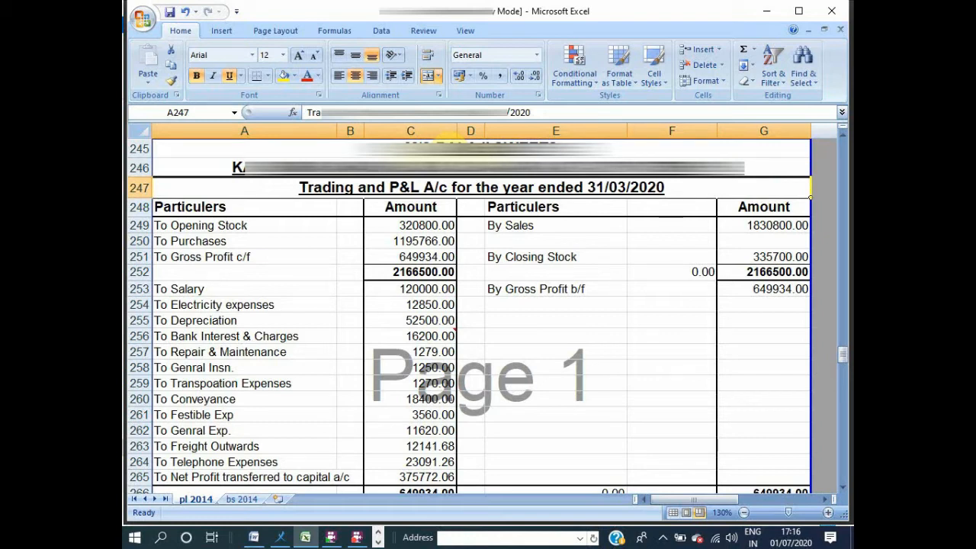
pyautogui.press('Down')
pyautogui.press('Down')
pyautogui.press('Right')
pyautogui.press('Right')
pyautogui.press('Right')
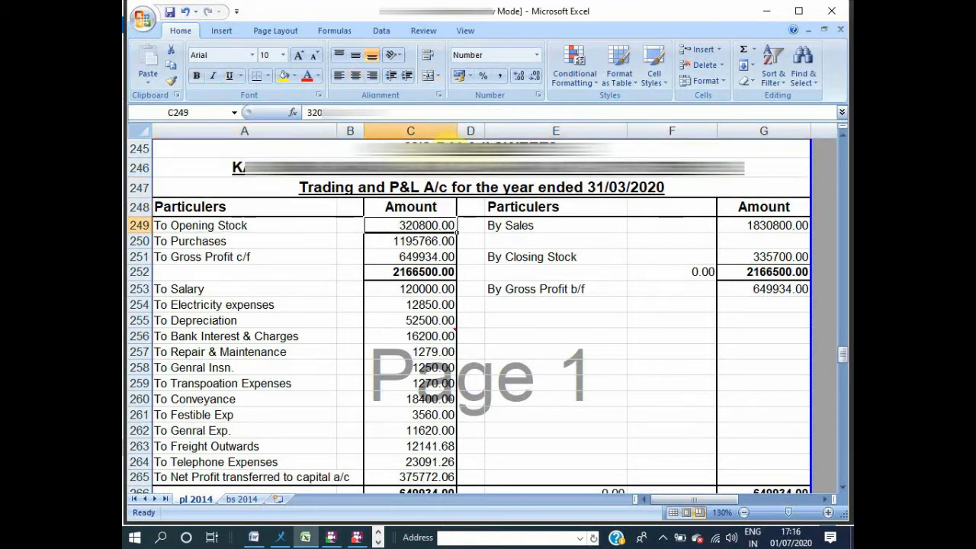
pyautogui.press('Right')
pyautogui.press('Right')
pyautogui.press('Right')
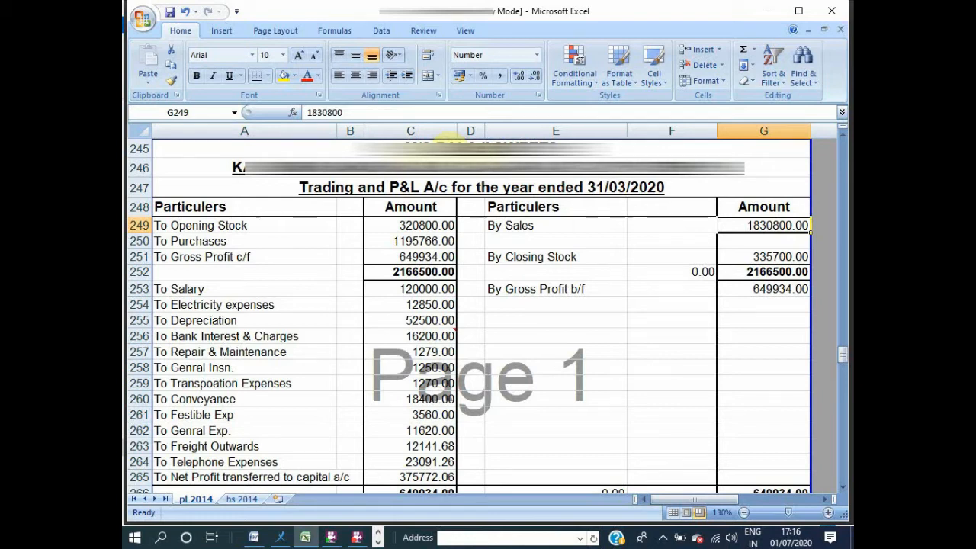
pyautogui.press('Down')
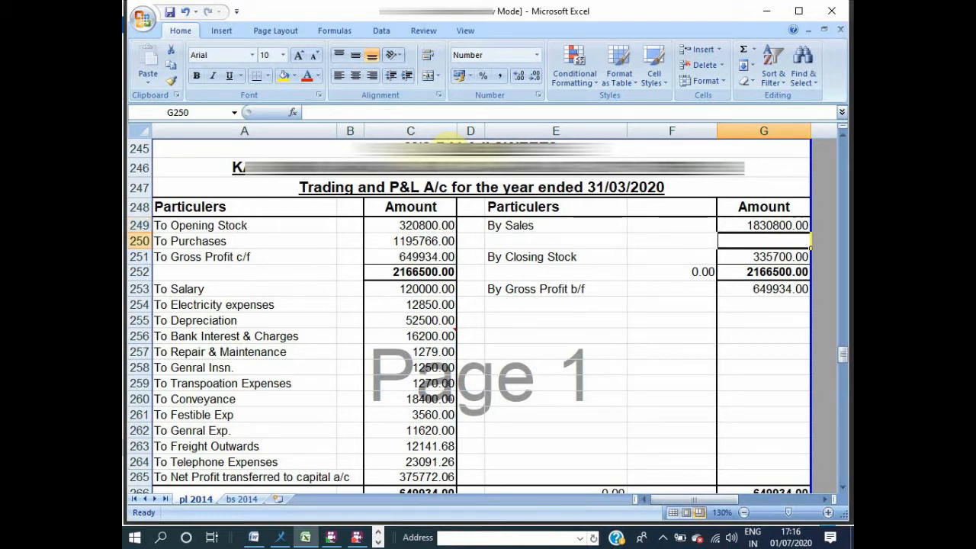
# Step: Set the opening stock amount in C249 to 0
pyautogui.press('Left')
pyautogui.press('Left')
pyautogui.press('Left')
pyautogui.press('Left')
pyautogui.press('Up')
pyautogui.press('Left')
pyautogui.press('Left')
pyautogui.press('Right')
pyautogui.press('Right')
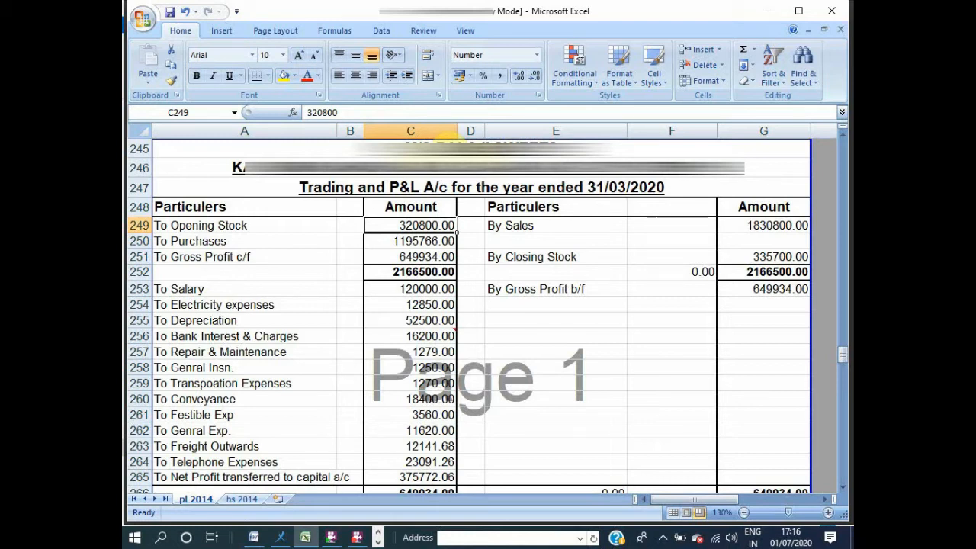
pyautogui.write('0')
pyautogui.press('Return')
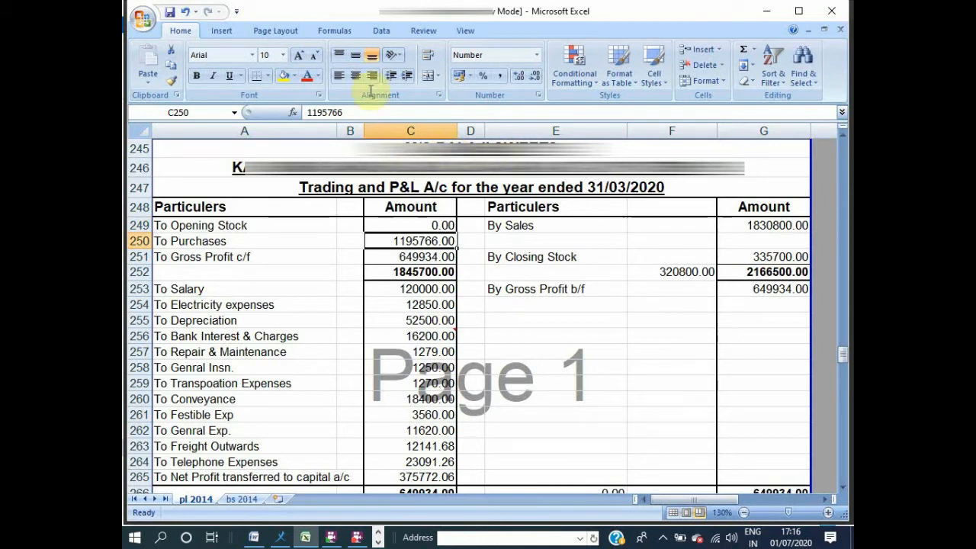
# Step: Change the purchases amount in C250 to +1195766+320800 and save the workbook in its existing compatible format
pyautogui.click(308, 112)
pyautogui.write('+')
pyautogui.press('End')
pyautogui.write('+32080')
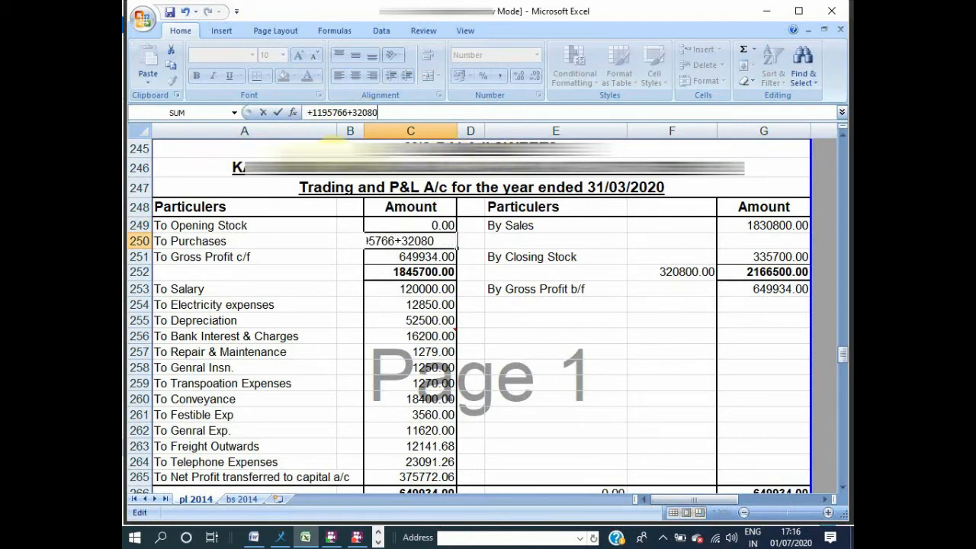
pyautogui.write('0')
pyautogui.press('Return')
pyautogui.click(169, 11)
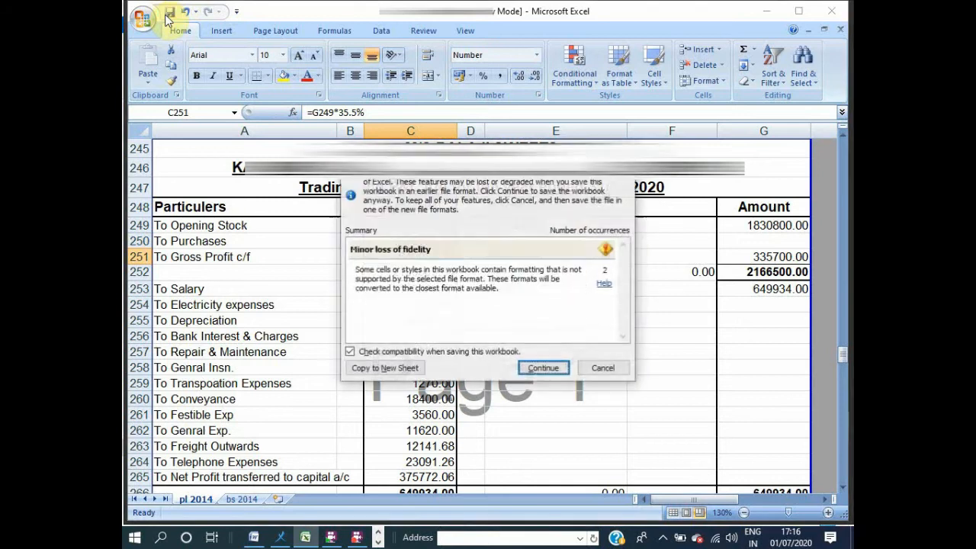
pyautogui.click(544, 366)
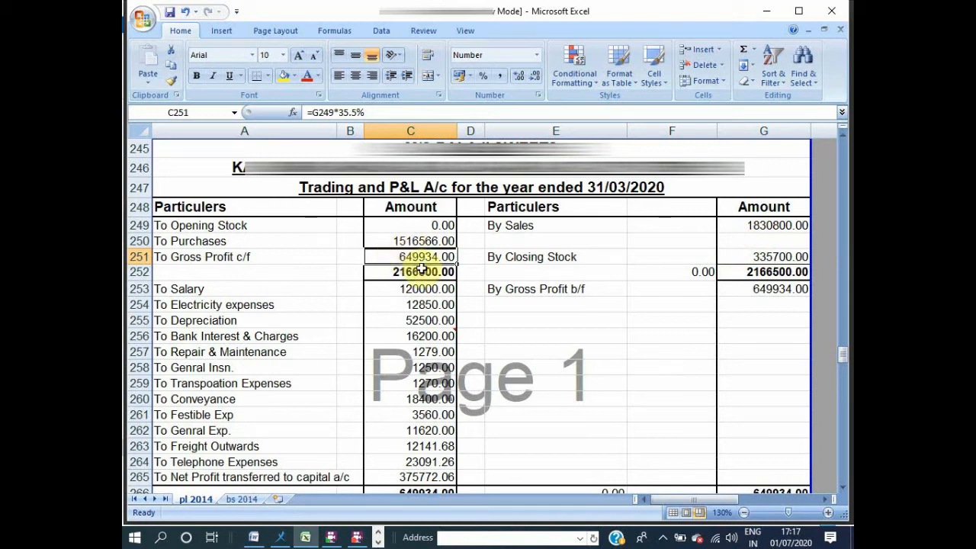
# Step: Check the closing stock, the gross profit brought forward and the trading section totals in row 252
pyautogui.click(752, 262)
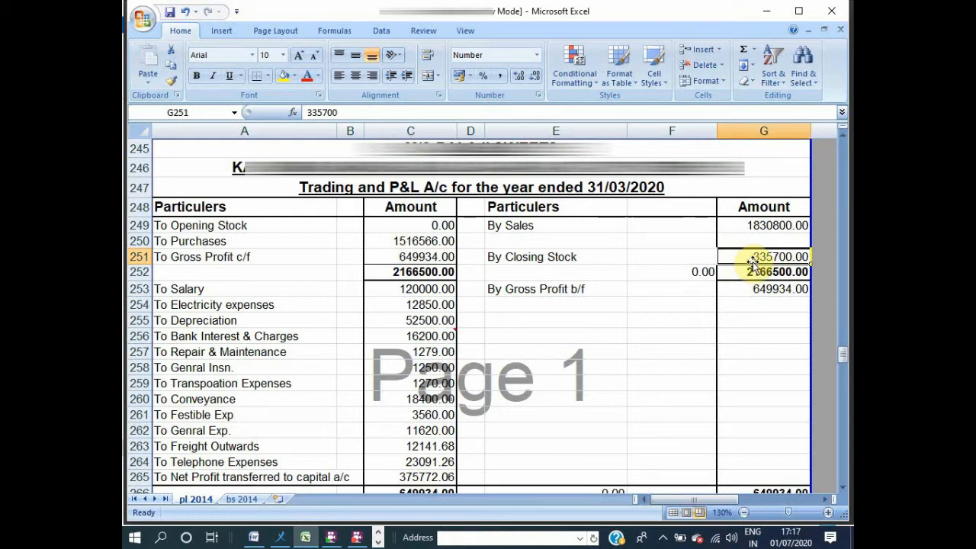
pyautogui.press('Down')
pyautogui.press('Down')
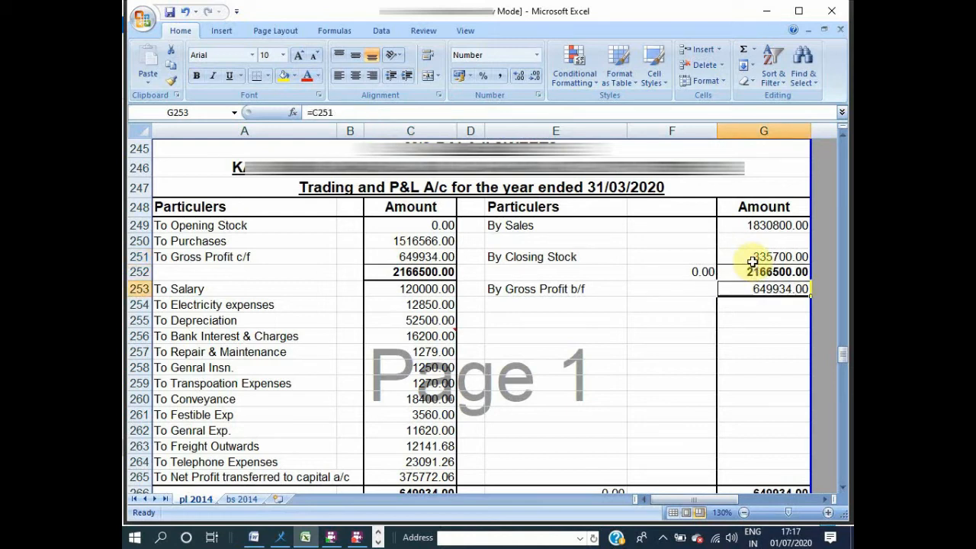
pyautogui.press('Up')
pyautogui.press('Left')
pyautogui.press('Left')
pyautogui.press('Left')
pyautogui.press('Left')
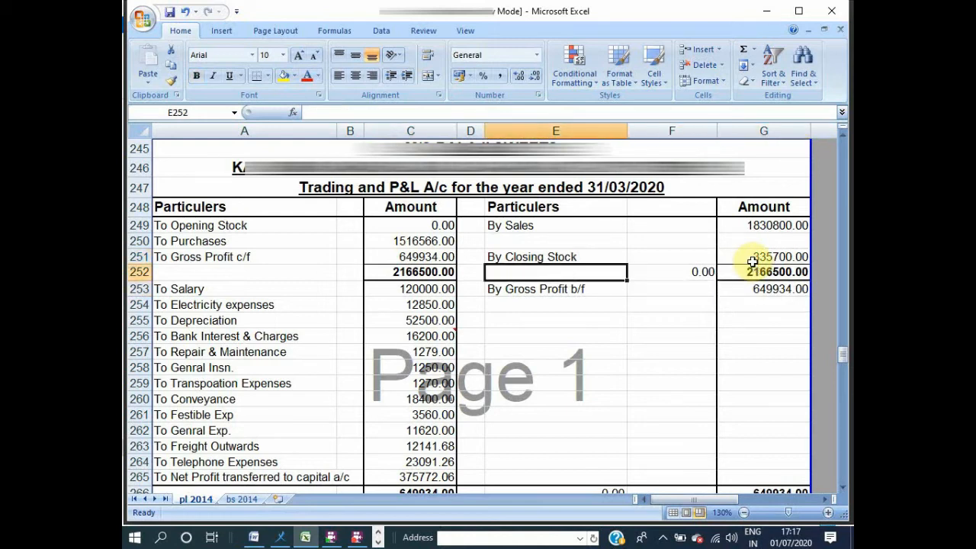
pyautogui.press('Down')
pyautogui.press('Up')
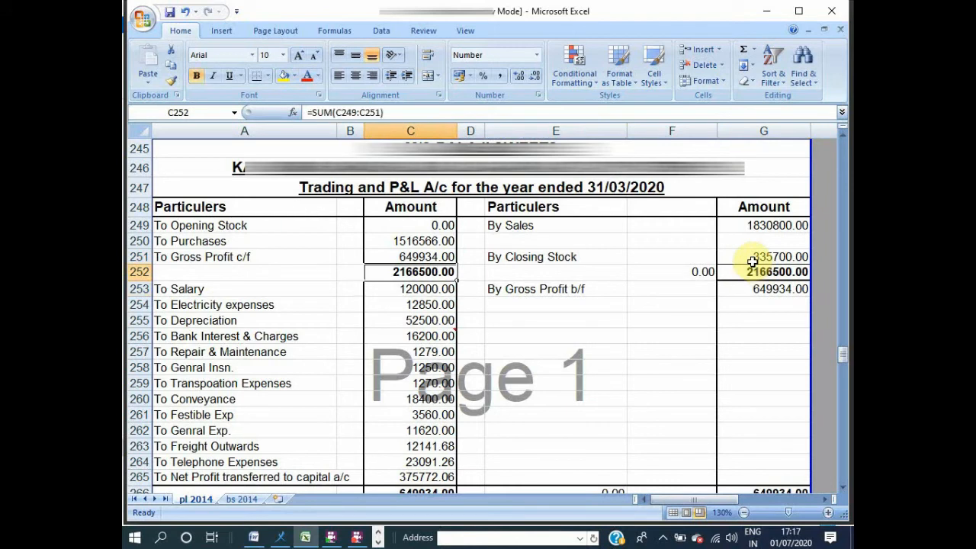
# Step: Go through the salary, electricity and depreciation entries on the expense side and inspect how depreciation is calculated
pyautogui.press('Down')
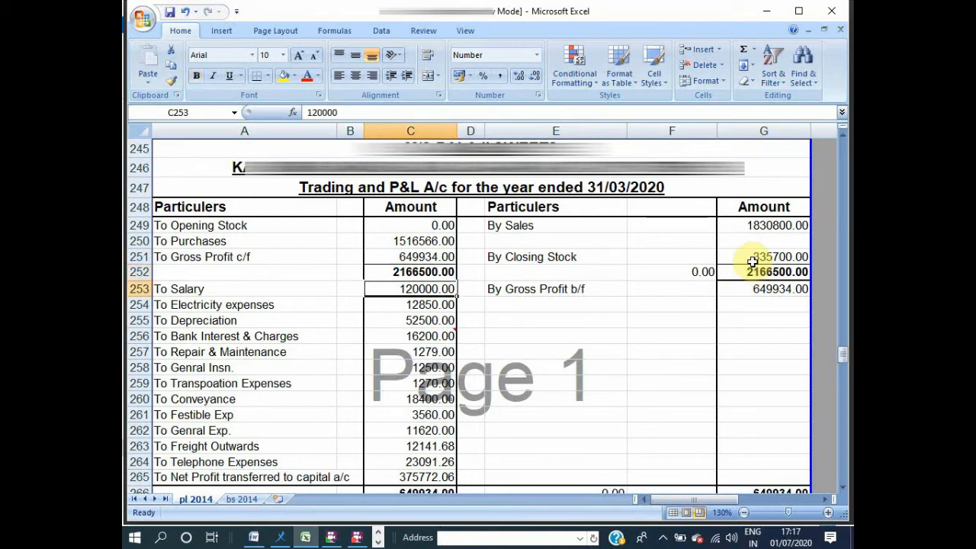
pyautogui.press('Right')
pyautogui.press('Right')
pyautogui.press('Right')
pyautogui.press('Right')
pyautogui.press('Left')
pyautogui.press('Left')
pyautogui.press('Left')
pyautogui.press('Left')
pyautogui.press('Down')
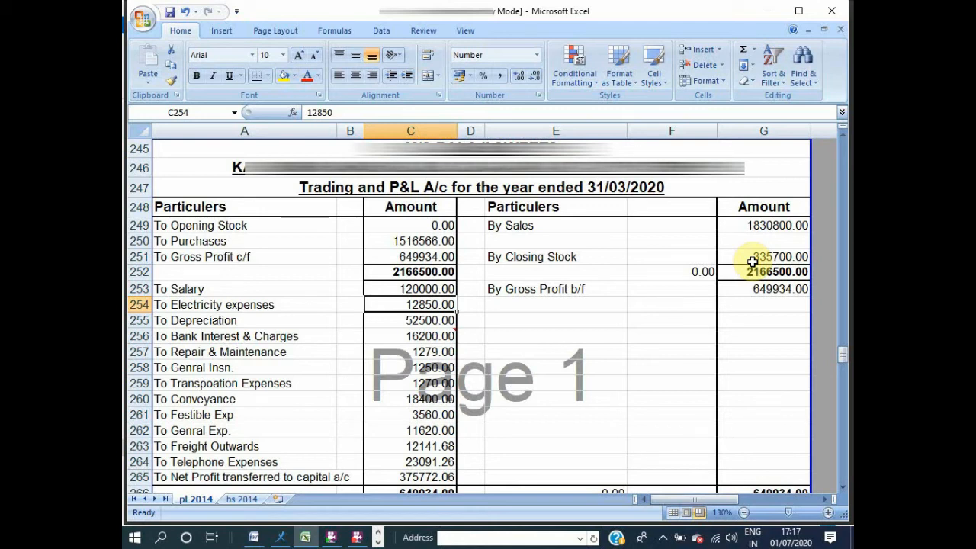
pyautogui.press('Down')
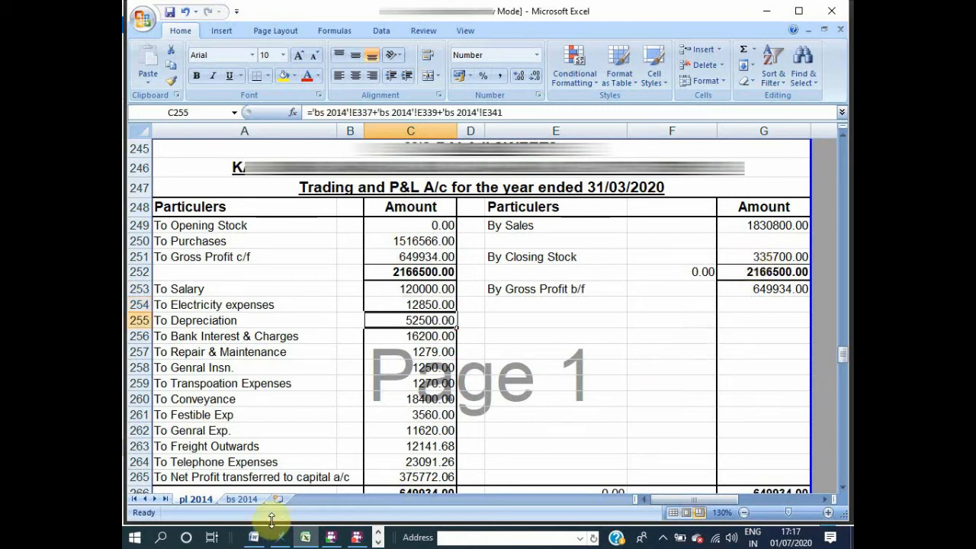
# Step: Inspect the 15% depreciation formulas for machinery, vehicles and mobile on the bs 2014 sheet
pyautogui.click(250, 499)
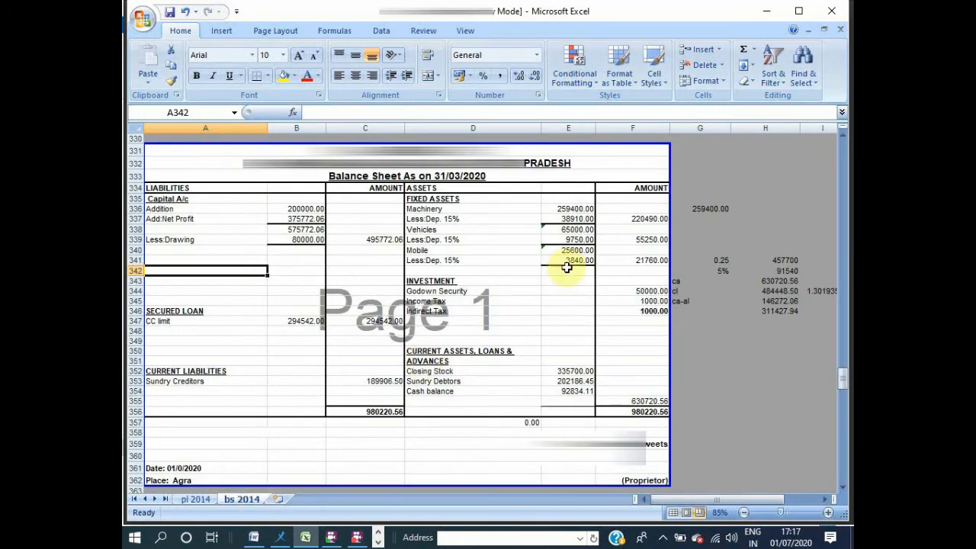
pyautogui.click(569, 208)
pyautogui.press('Down')
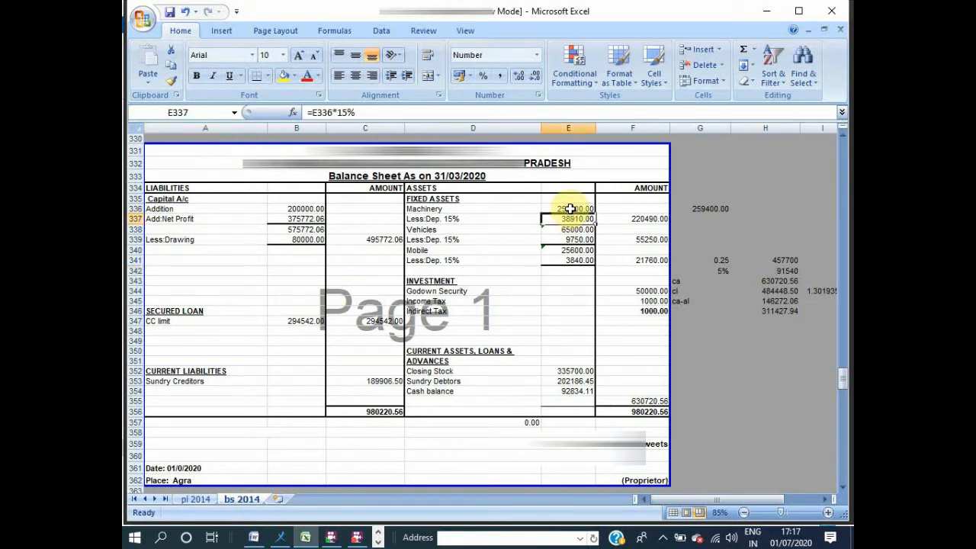
pyautogui.press('Down')
pyautogui.press('Down')
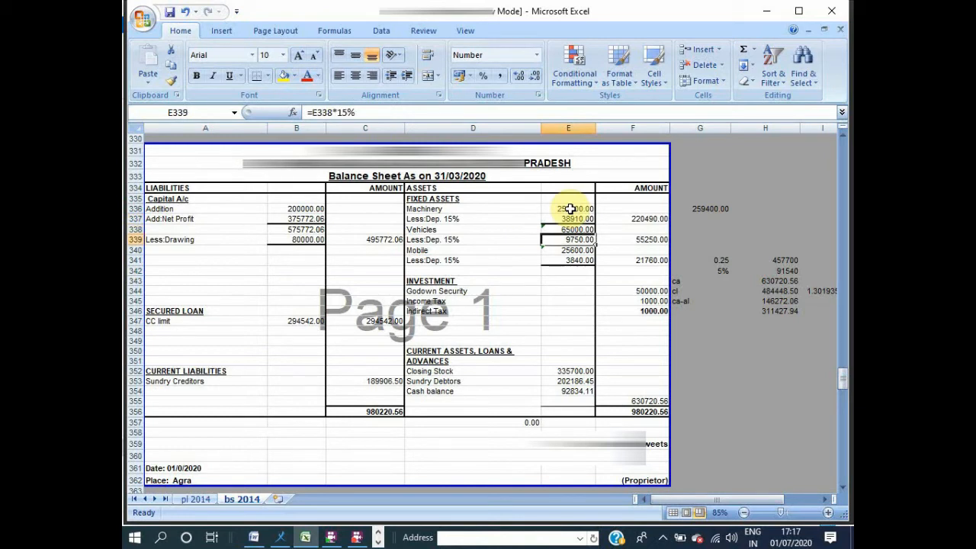
pyautogui.press('Down')
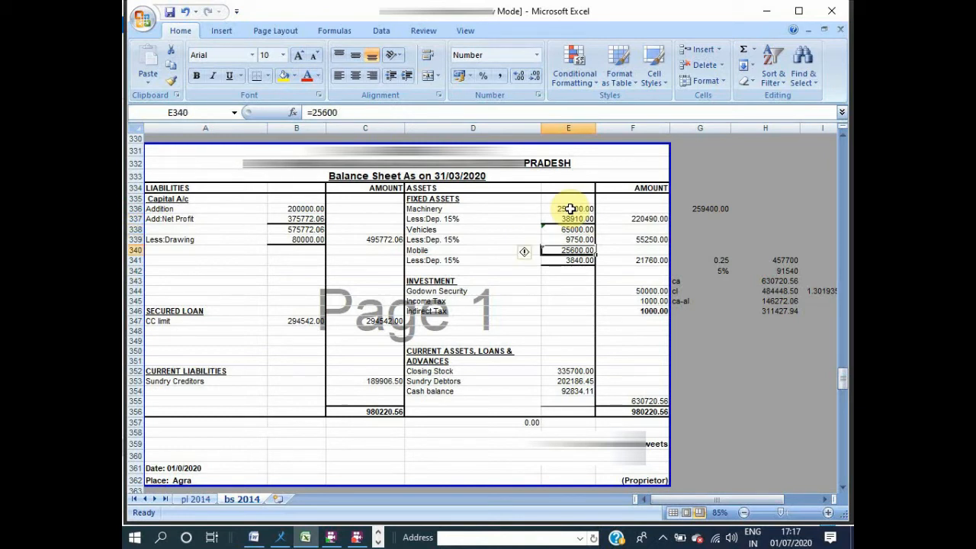
pyautogui.press('Down')
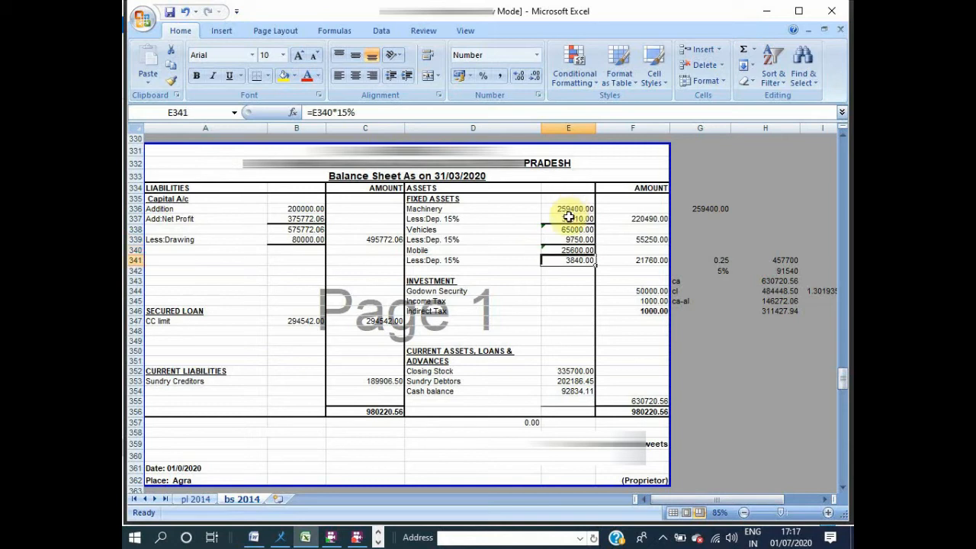
# Step: Return to the pl 2014 sheet and review the expense entries from bank interest and charges down to conveyance
pyautogui.click(195, 499)
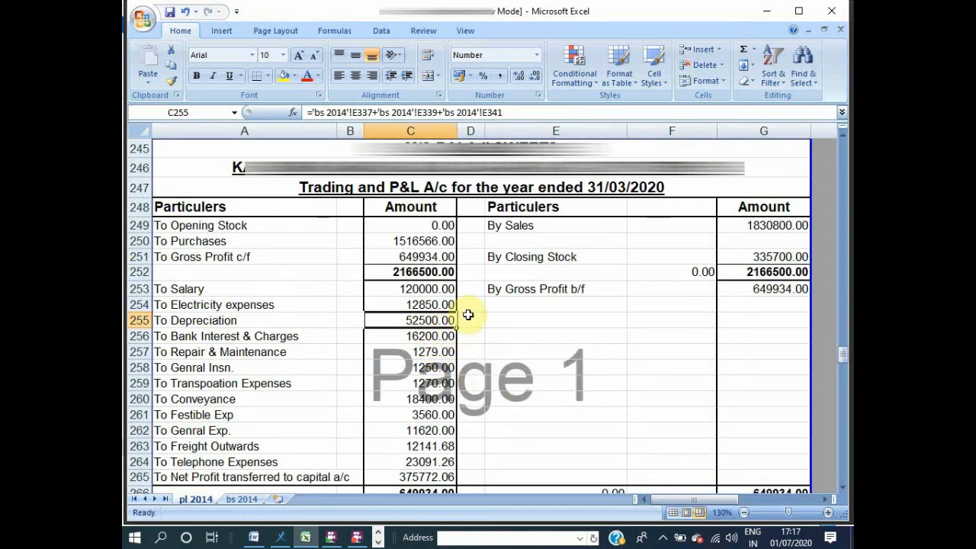
pyautogui.press('Down')
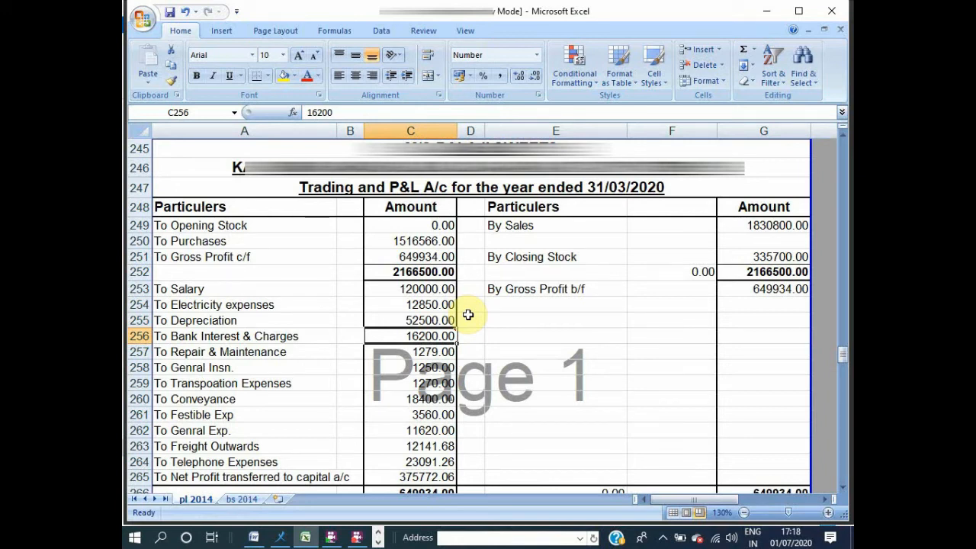
pyautogui.press('Down')
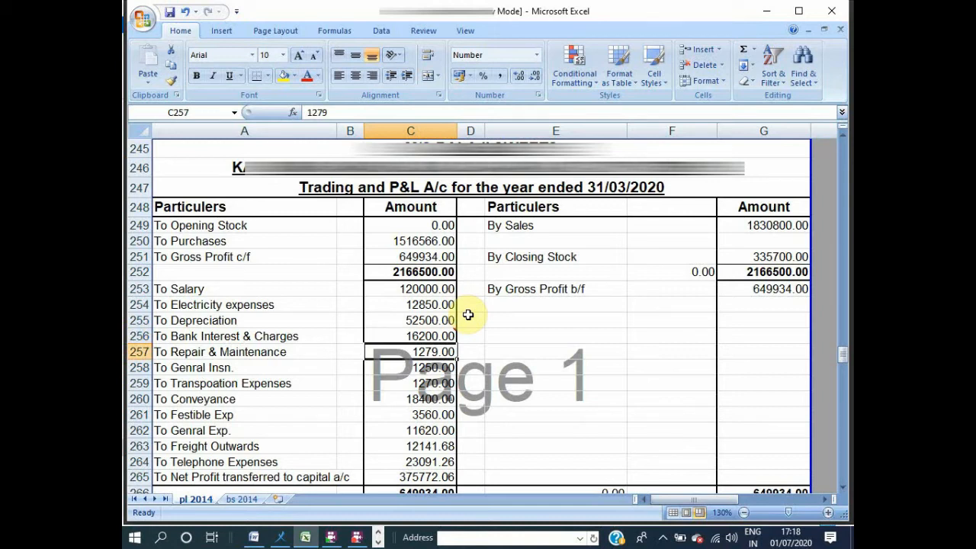
pyautogui.press('Left')
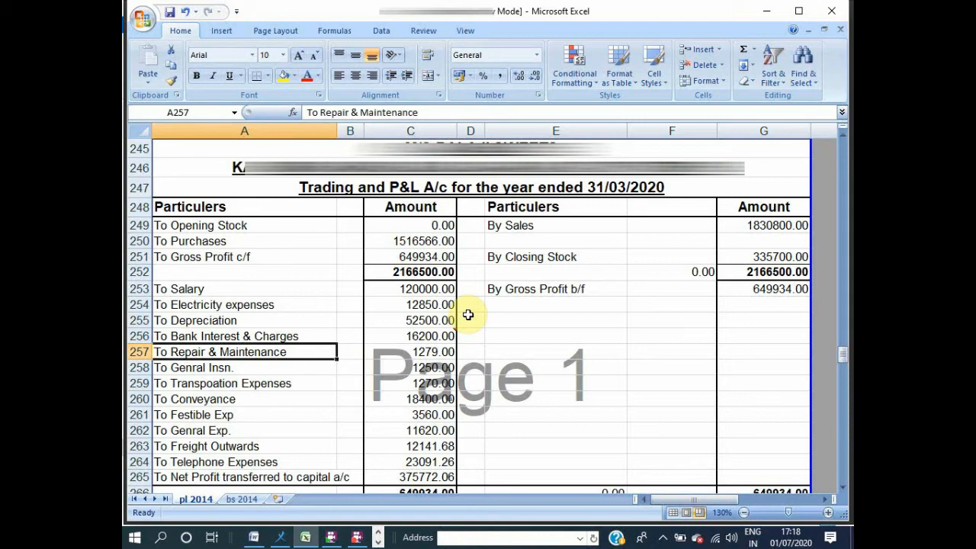
pyautogui.press('Right')
pyautogui.press('Down')
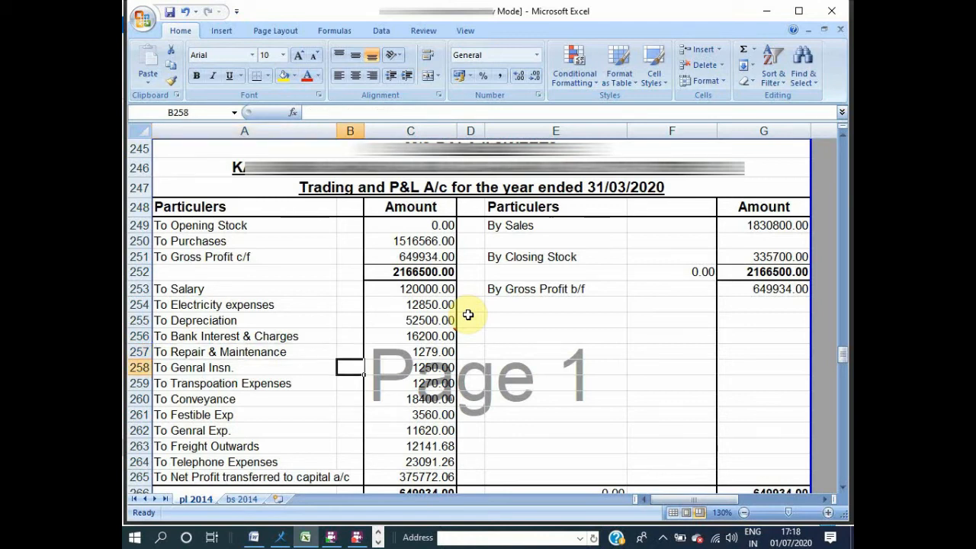
pyautogui.press('Right')
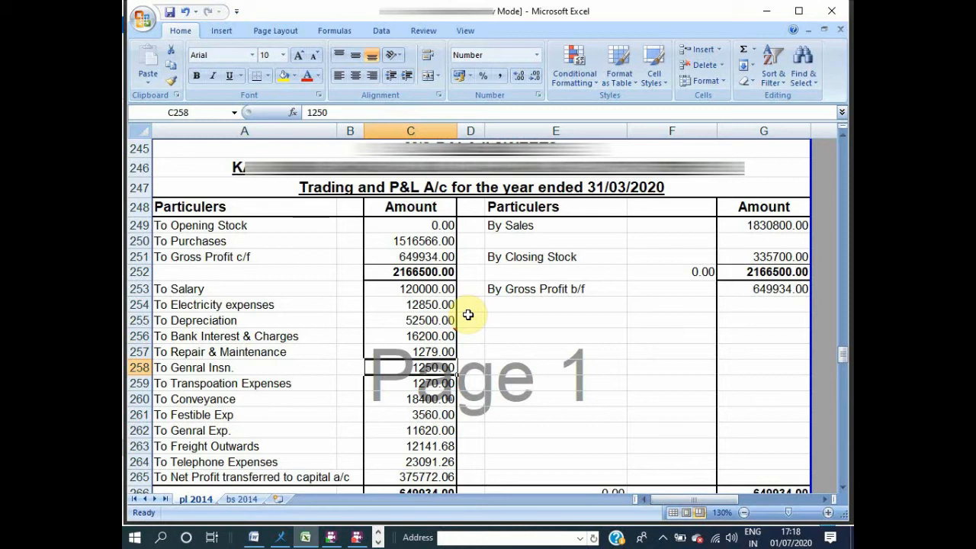
pyautogui.press('Down')
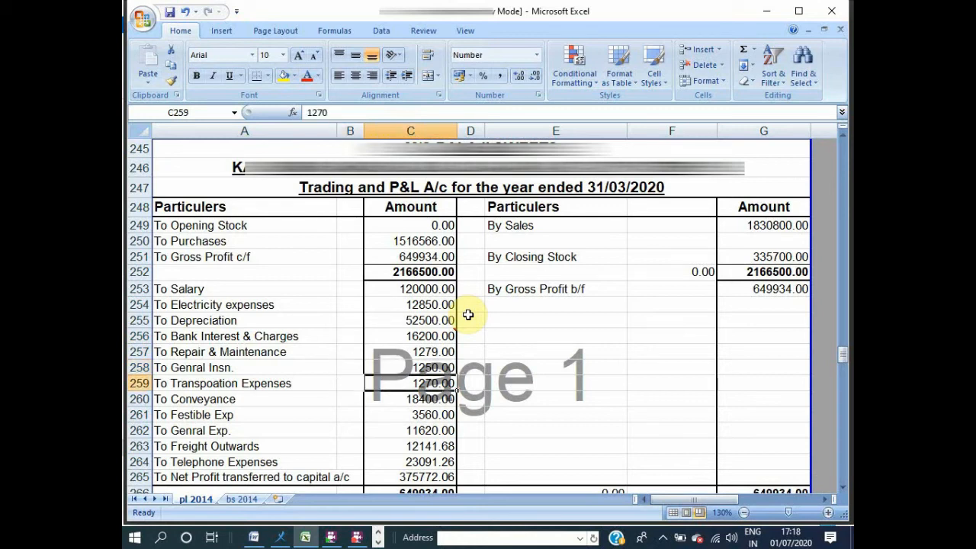
pyautogui.press('Down')
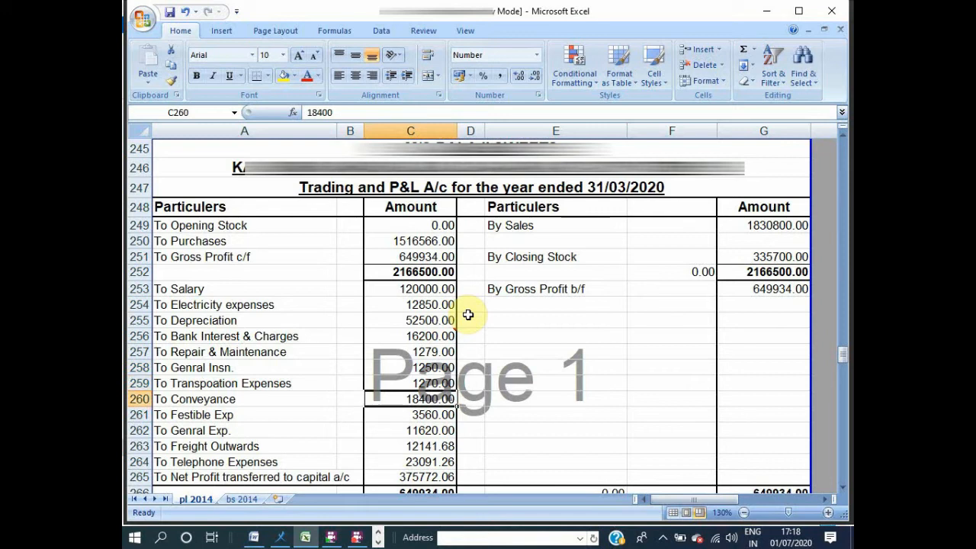
# Step: Review the remaining expense amounts from festival and general expenses through freight outwards to telephone expenses
pyautogui.press('Left')
pyautogui.press('Right')
pyautogui.press('Down')
pyautogui.press('Left')
pyautogui.press('Right')
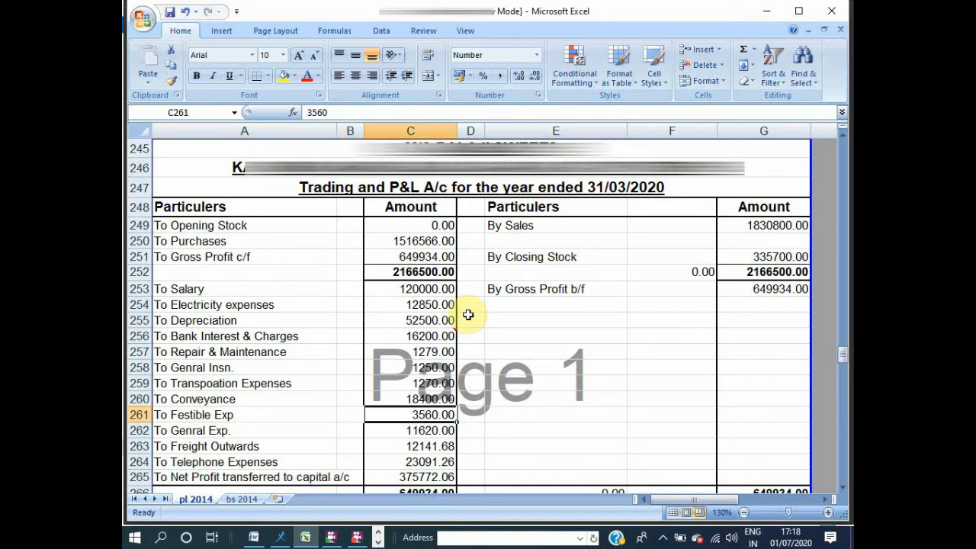
pyautogui.press('Down')
pyautogui.press('Left')
pyautogui.press('Left')
pyautogui.press('Right')
pyautogui.press('Right')
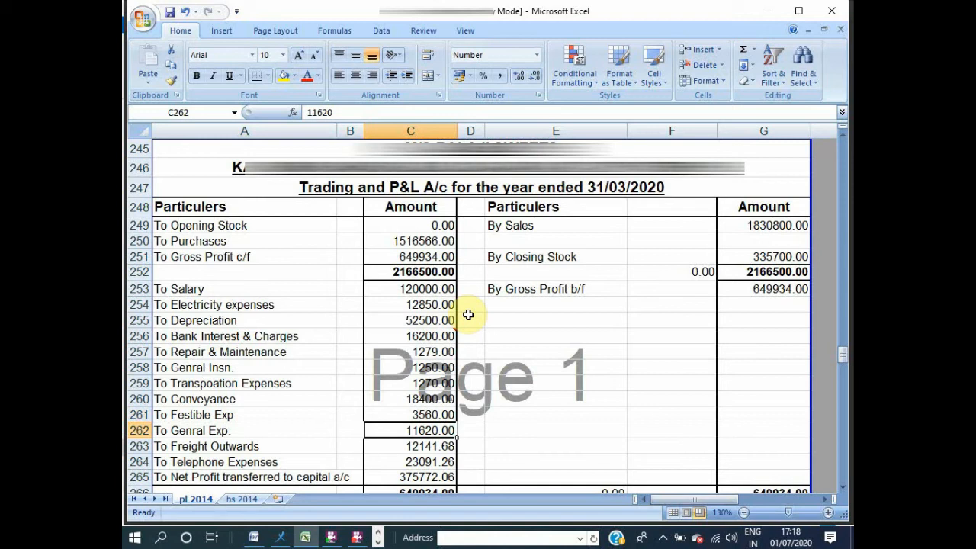
pyautogui.press('Down')
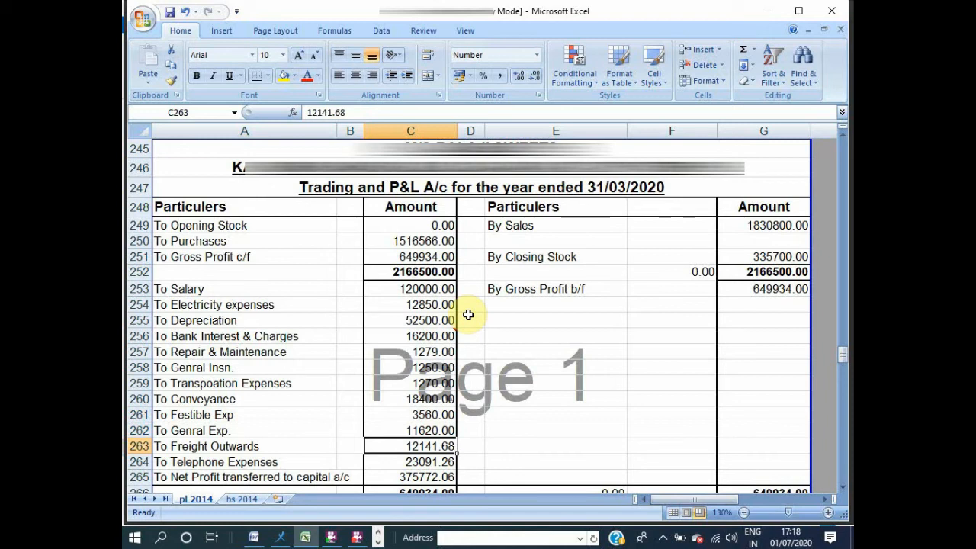
pyautogui.press('Down')
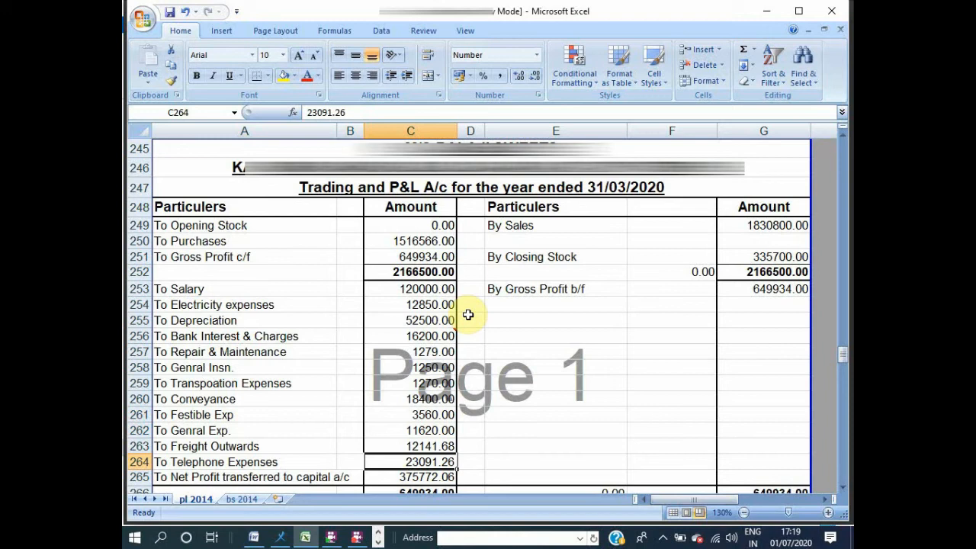
# Step: Check the profit and loss totals in row 266 and the net profit transferred to the capital account in C265
pyautogui.press('Down')
pyautogui.press('Down')
pyautogui.press('Down')
pyautogui.press('Down')
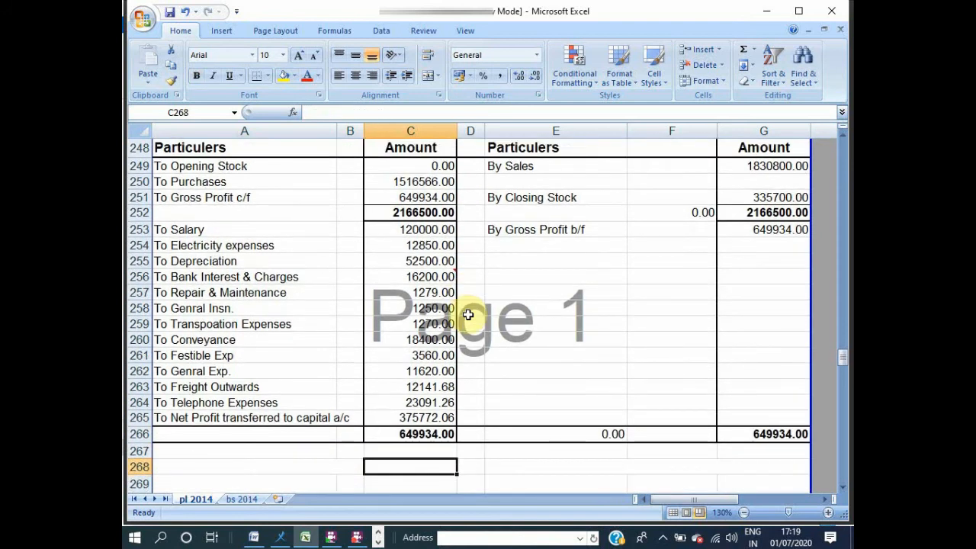
pyautogui.press('Up')
pyautogui.press('Up')
pyautogui.press('Up')
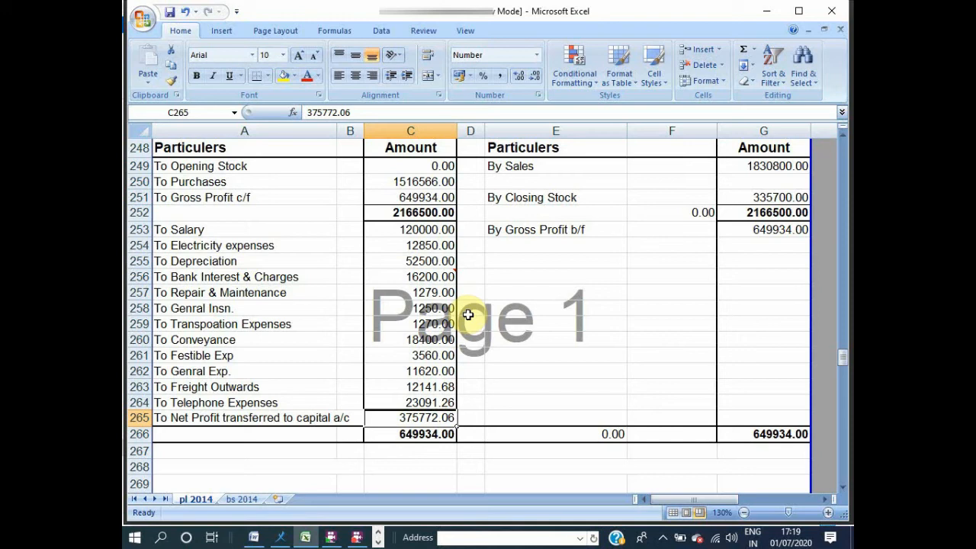
# Step: Check the capital addition on the bs 2014 sheet and trace its net profit entry to C265 of pl 2014
pyautogui.click(242, 499)
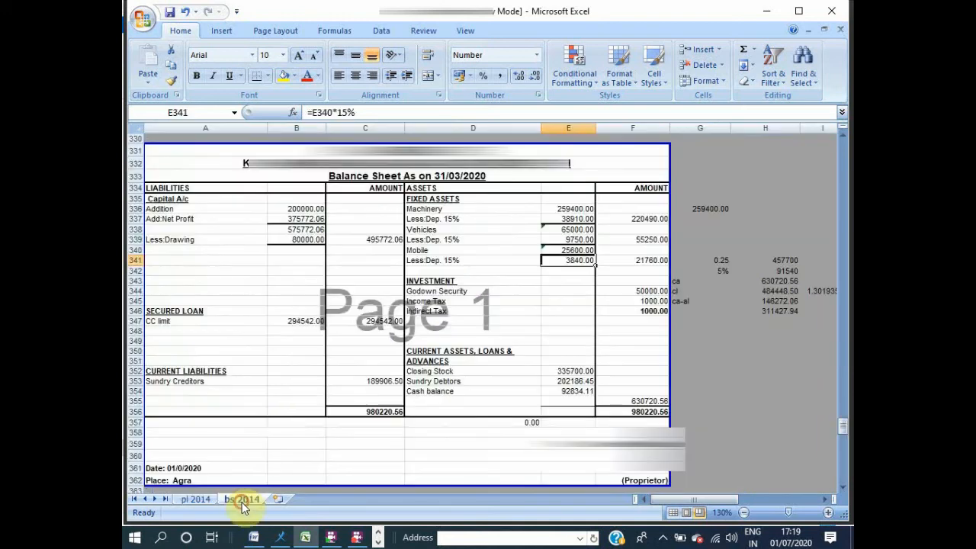
pyautogui.click(302, 208)
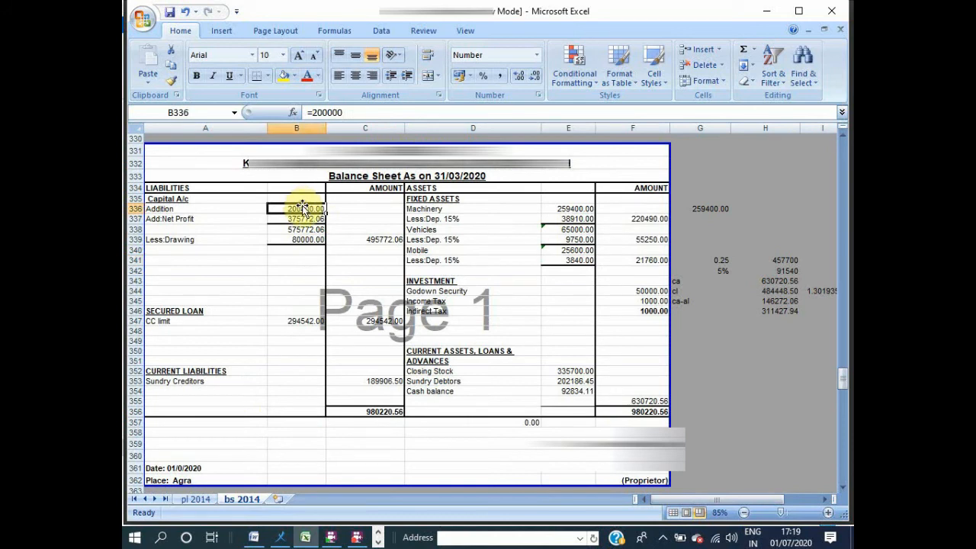
pyautogui.press('Down')
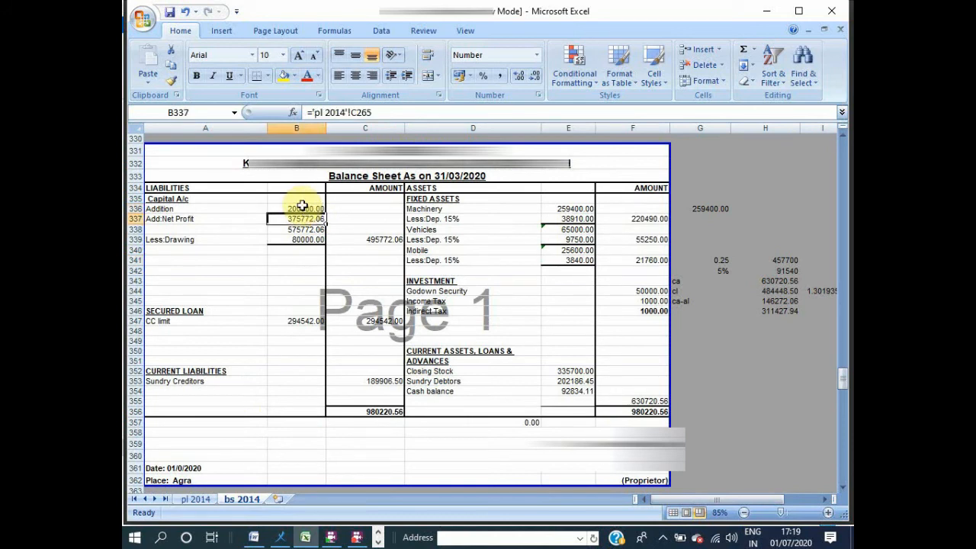
pyautogui.click(194, 500)
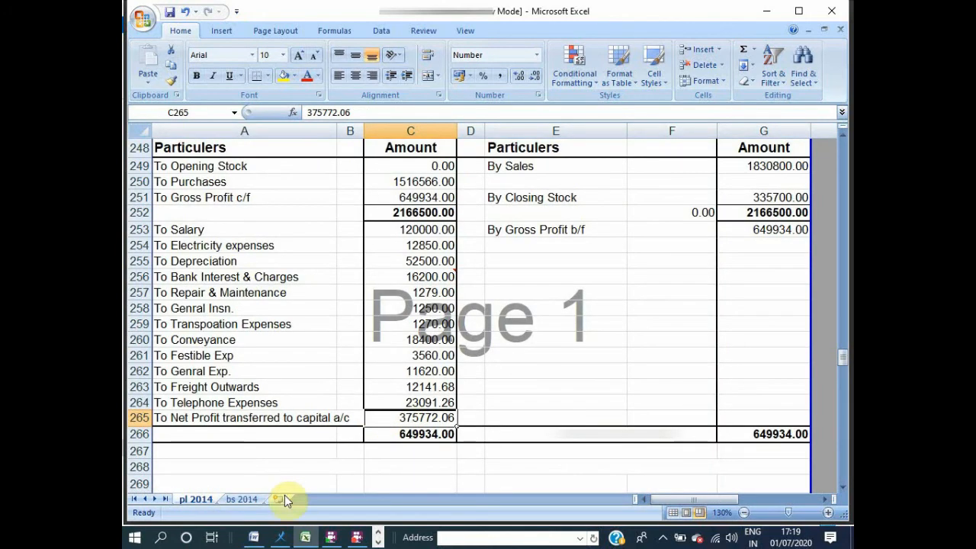
pyautogui.click(255, 500)
# Step: Examine the drawings, the net capital formula, the CC limit and the sundry creditors on the liabilities side
pyautogui.click(311, 227)
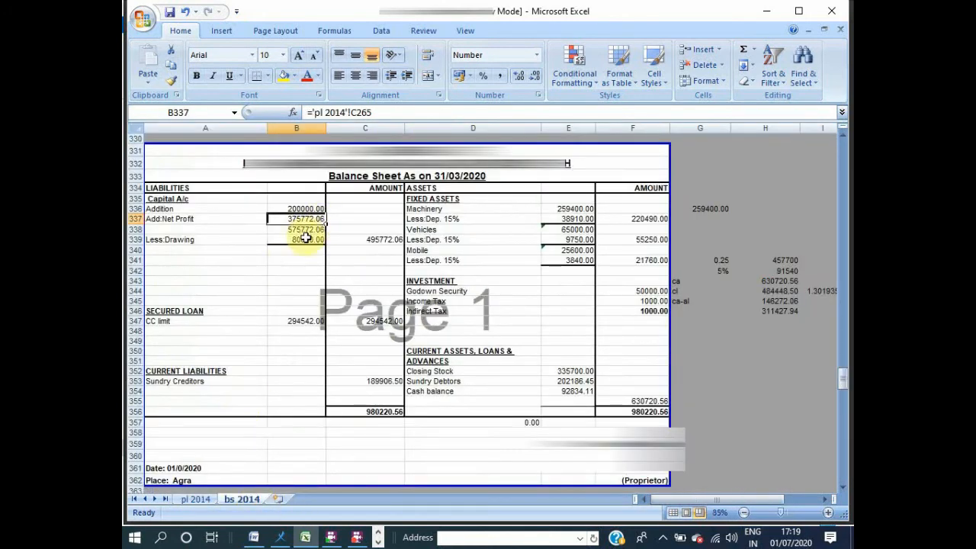
pyautogui.click(305, 239)
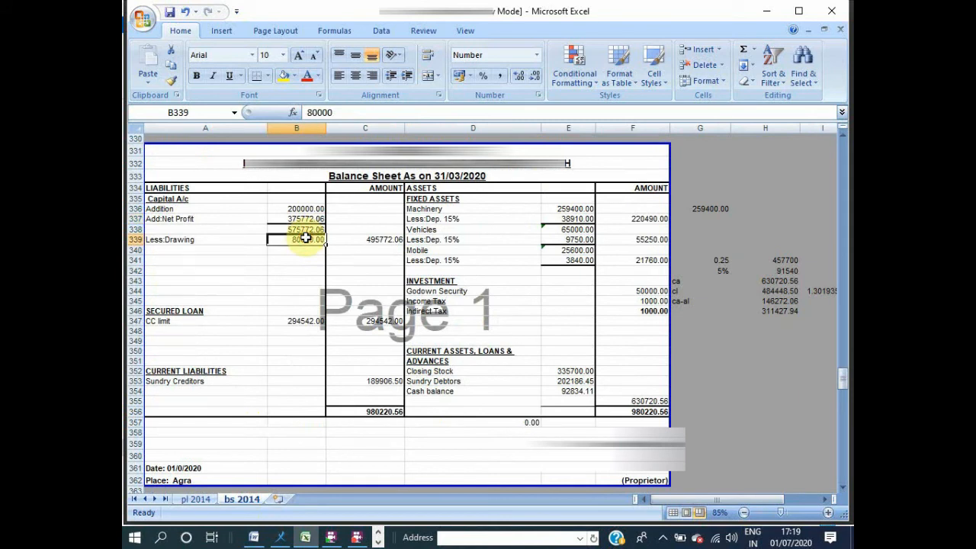
pyautogui.click(360, 239)
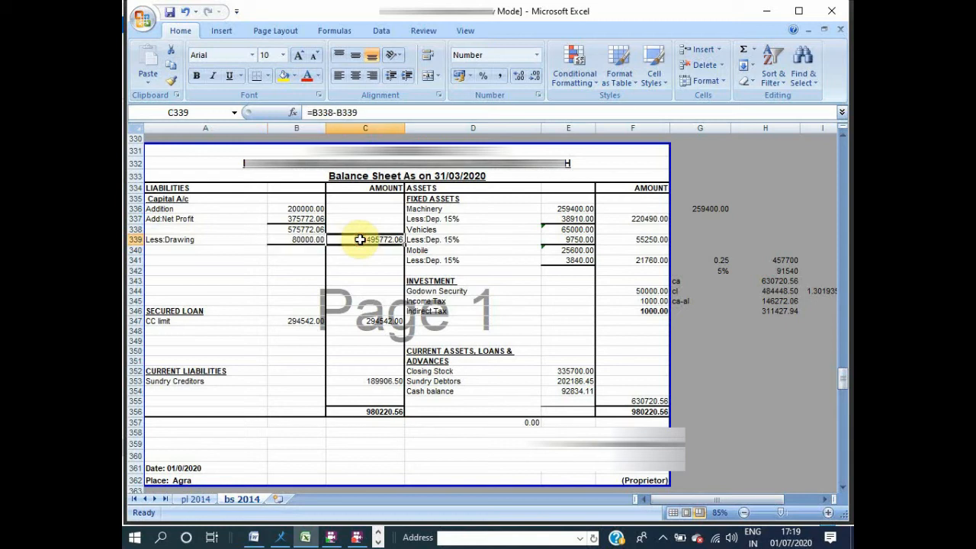
pyautogui.click(294, 320)
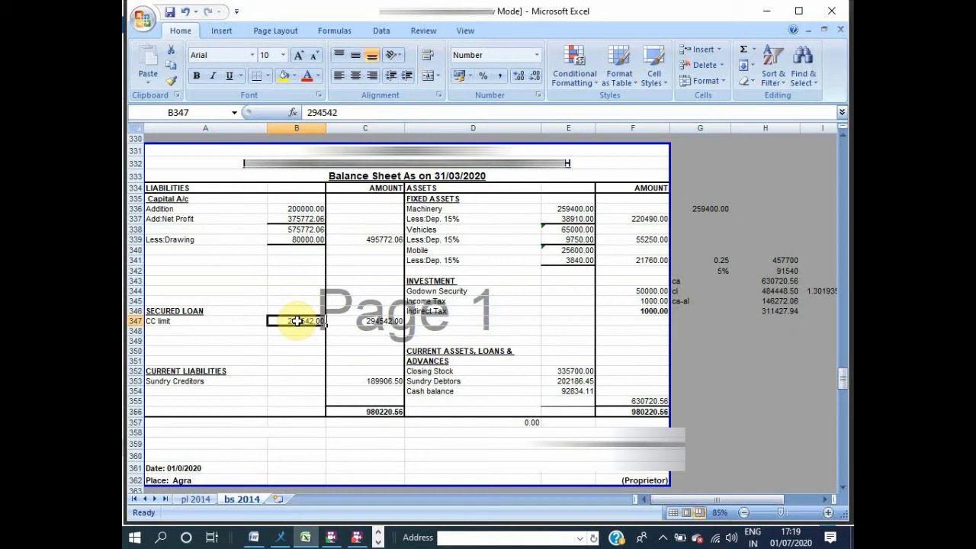
pyautogui.click(354, 389)
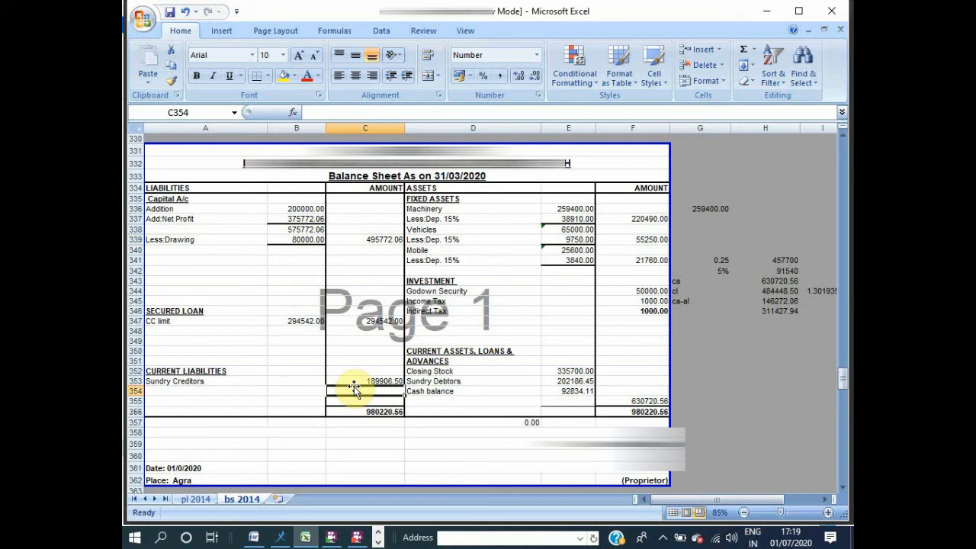
# Step: Go through the fixed asset amounts and their depreciation on the assets side of the balance sheet
pyautogui.click(575, 219)
pyautogui.press('Down')
pyautogui.press('Down')
pyautogui.press('Down')
pyautogui.press('Down')
pyautogui.press('Down')
pyautogui.press('Down')
pyautogui.press('Down')
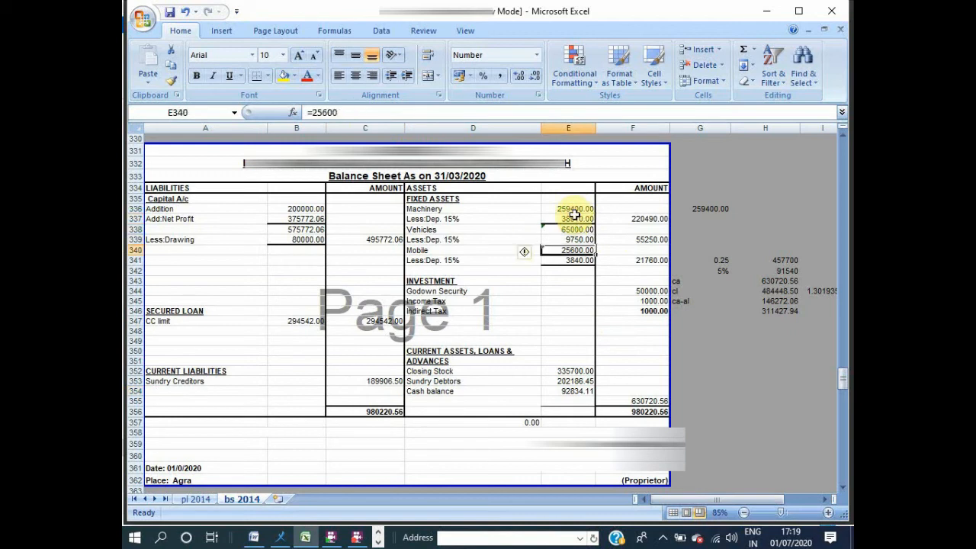
# Step: Check the godown security, income tax and indirect tax amounts under Investment
pyautogui.press('Right')
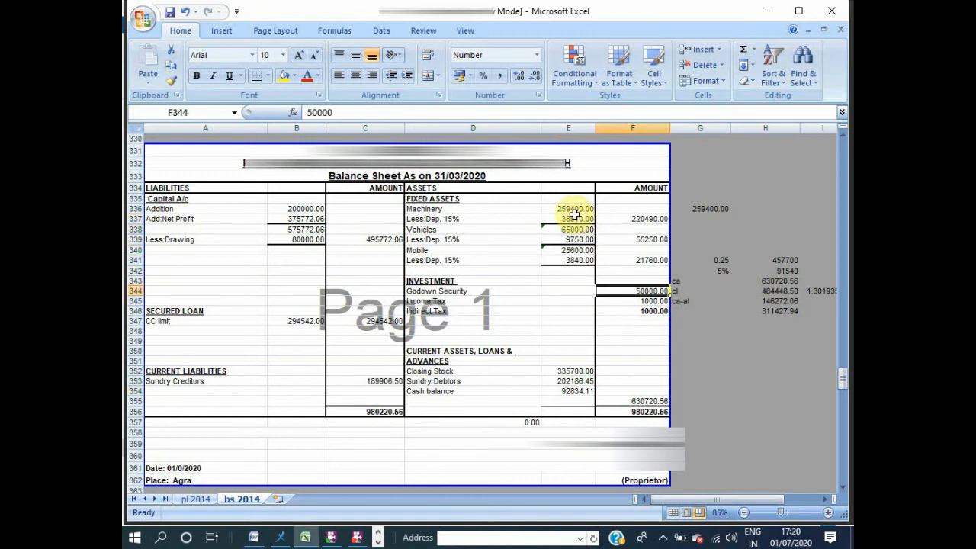
pyautogui.press('Down')
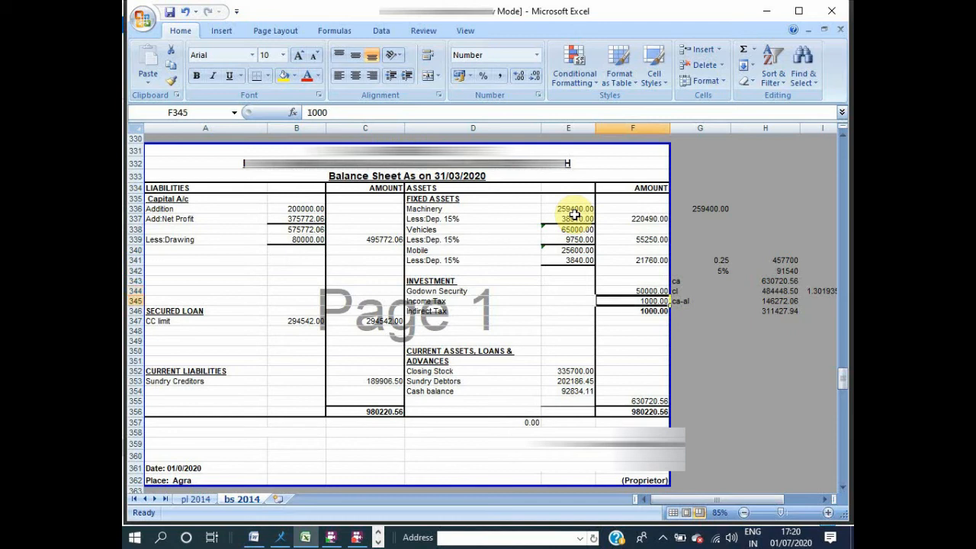
pyautogui.press('Down')
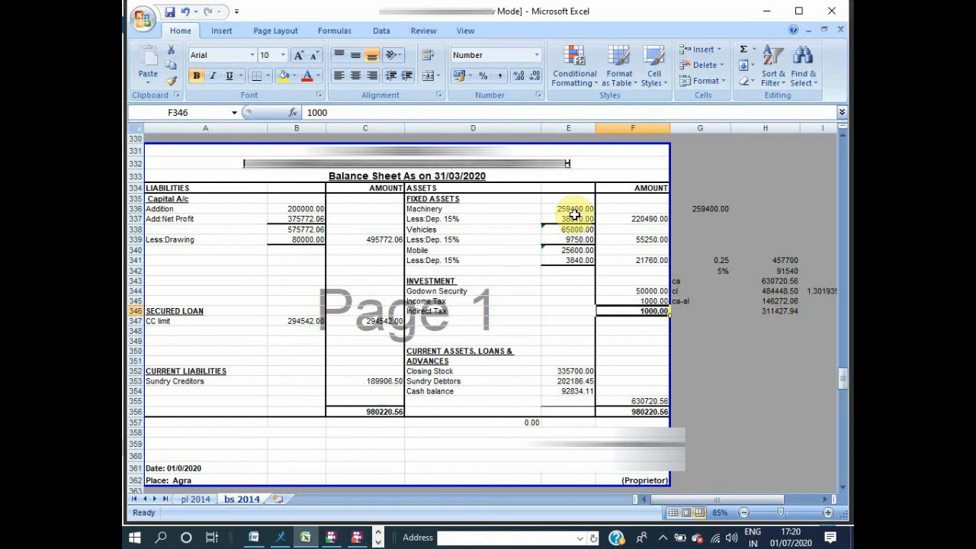
# Step: Go to the current assets section and compare its closing stock with the closing stock on the pl 2014 sheet
pyautogui.press('Down')
pyautogui.press('Down')
pyautogui.press('Down')
pyautogui.press('Down')
pyautogui.press('Down')
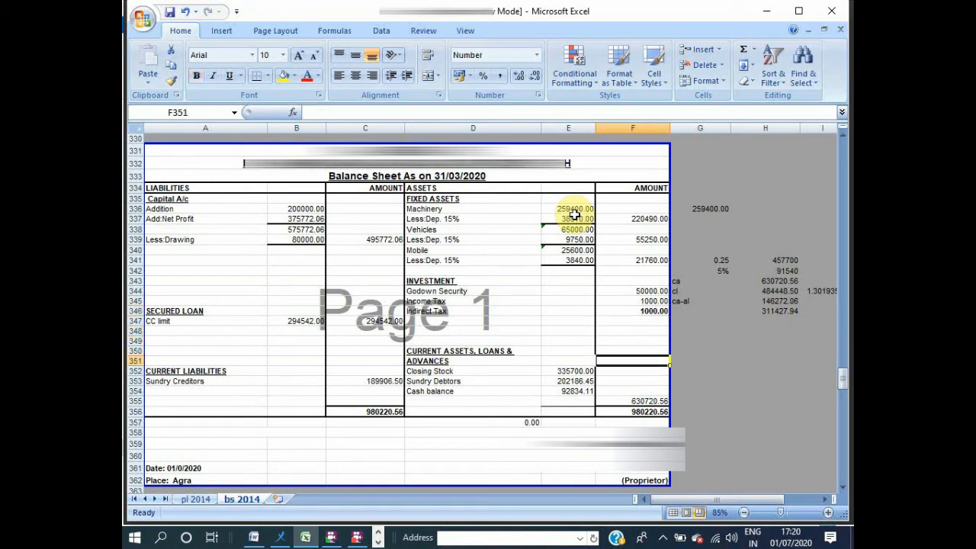
pyautogui.press('Left')
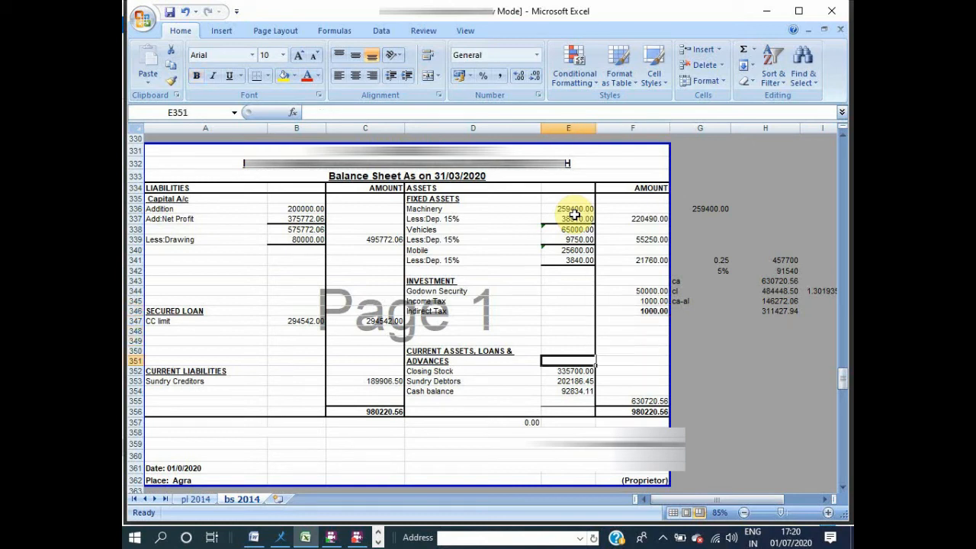
pyautogui.click(195, 499)
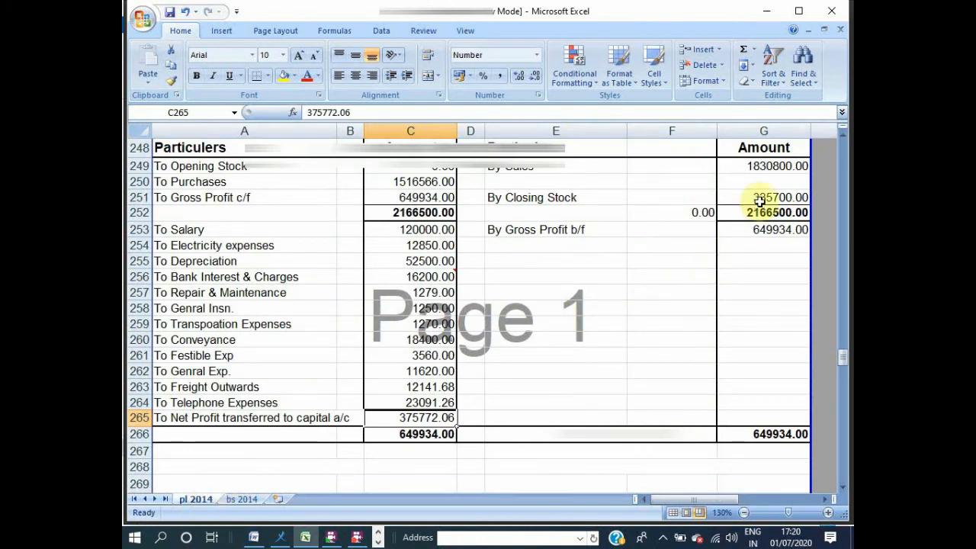
# Step: Return to the bs 2014 sheet and check the sundry debtors, the cash balance and the current assets total formula
pyautogui.click(238, 499)
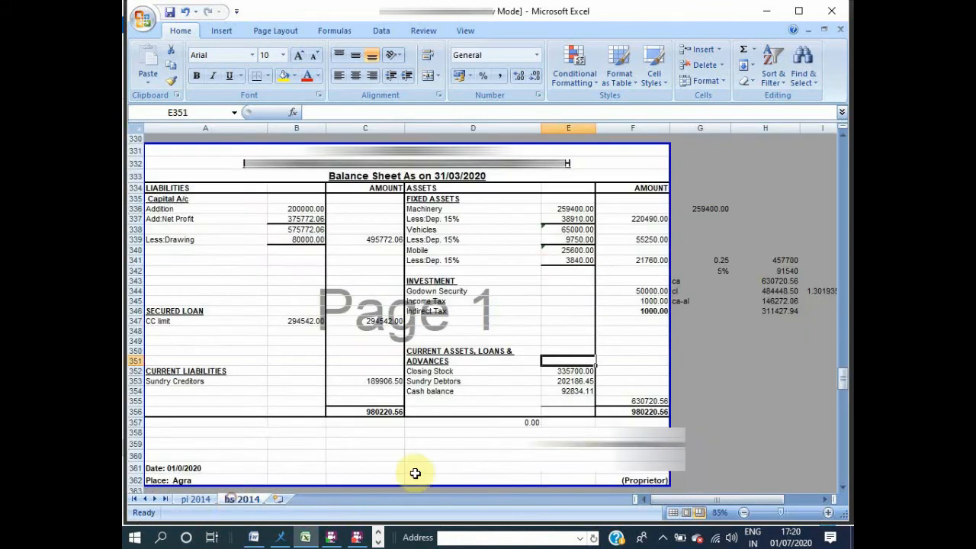
pyautogui.click(560, 383)
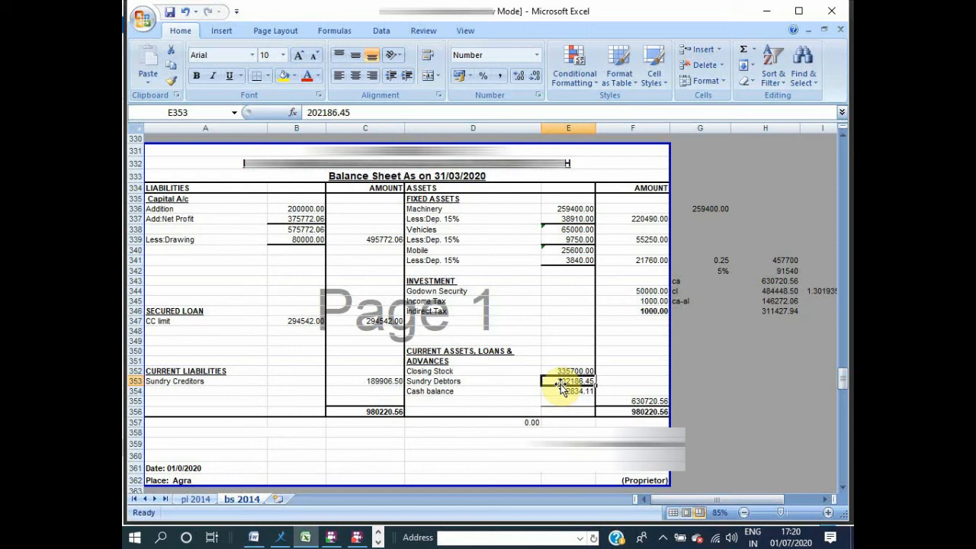
pyautogui.click(554, 391)
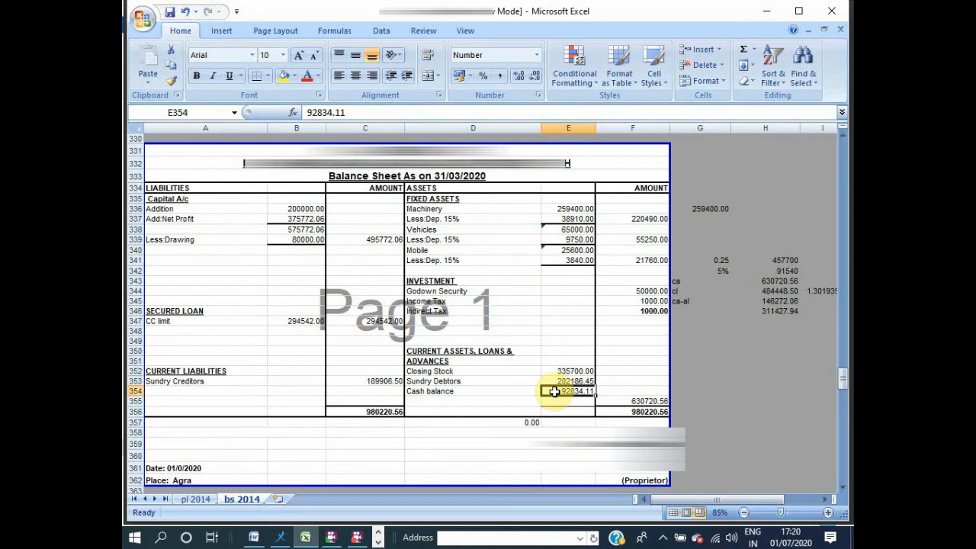
pyautogui.press('Down')
pyautogui.press('Right')
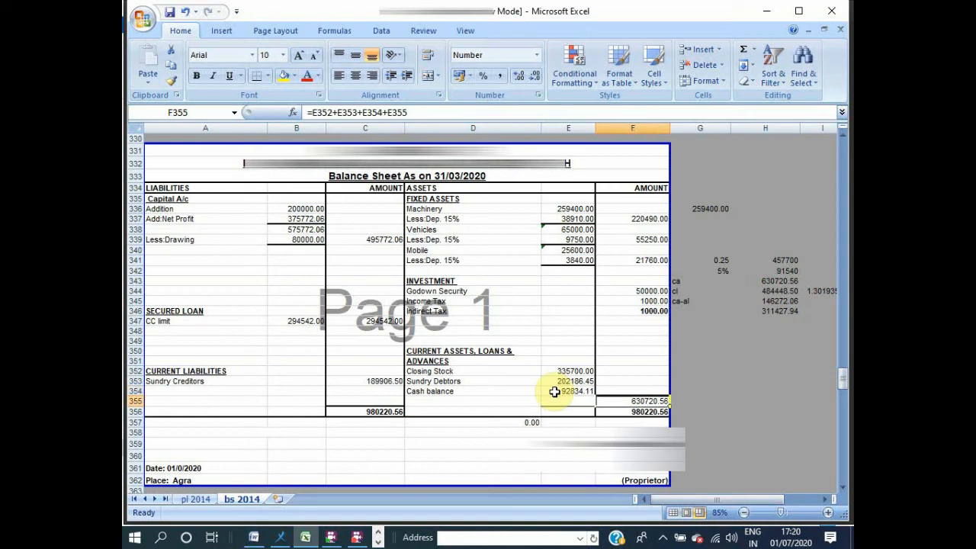
# Step: Check the sundry creditors and the liabilities total against the assets total on the balance sheet
pyautogui.press('Left')
pyautogui.press('Left')
pyautogui.press('Left')
pyautogui.press('Left')
pyautogui.press('Up')
pyautogui.press('Up')
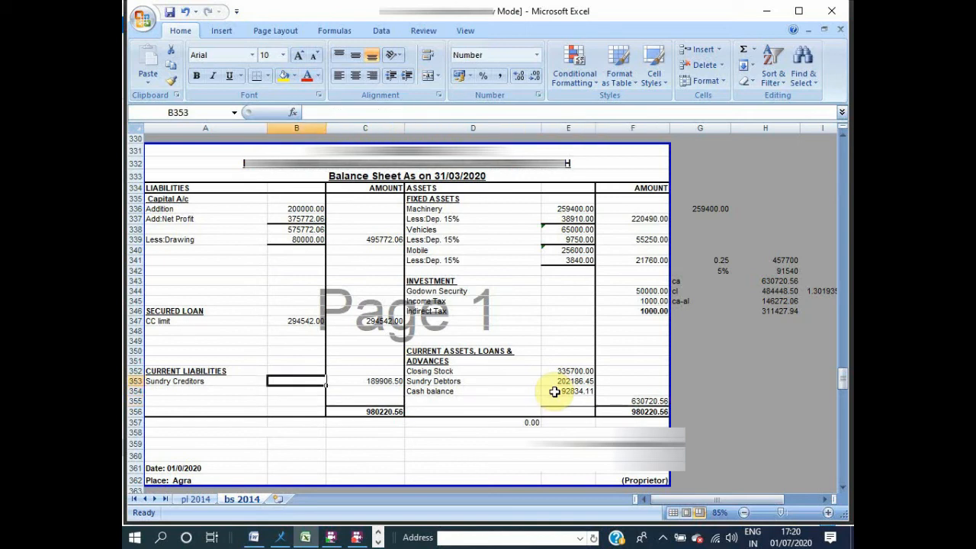
pyautogui.press('Right')
pyautogui.press('Down')
pyautogui.press('Down')
pyautogui.press('Down')
pyautogui.press('Down')
pyautogui.press('Down')
pyautogui.press('Down')
pyautogui.press('Down')
pyautogui.press('Down')
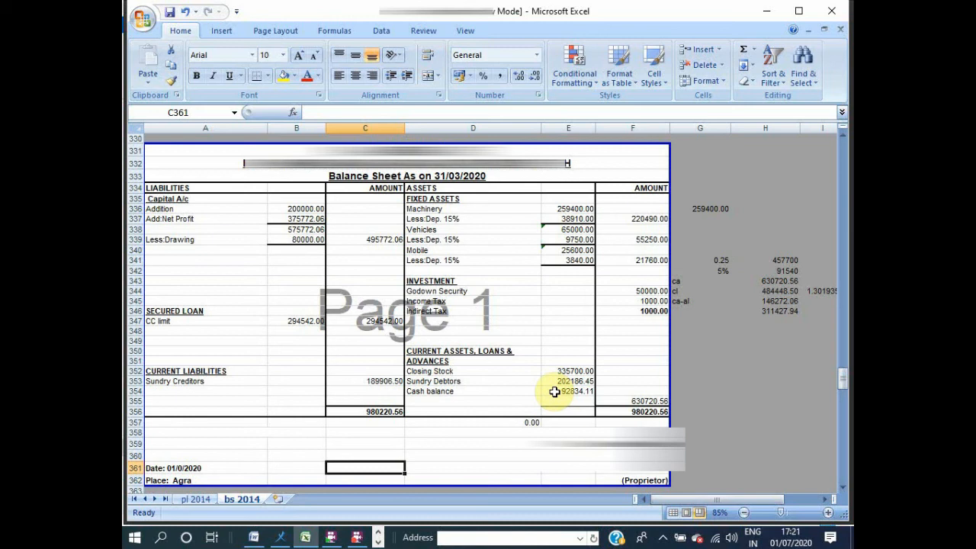
# Step: Look over the expense entries on the pl 2014 sheet and go back to the bs 2014 balance sheet
pyautogui.click(195, 499)
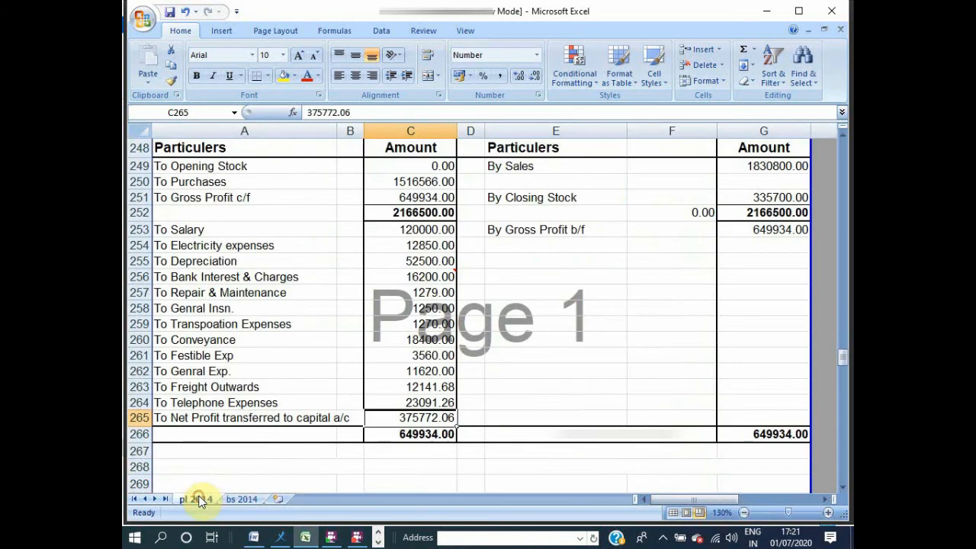
pyautogui.click(232, 291)
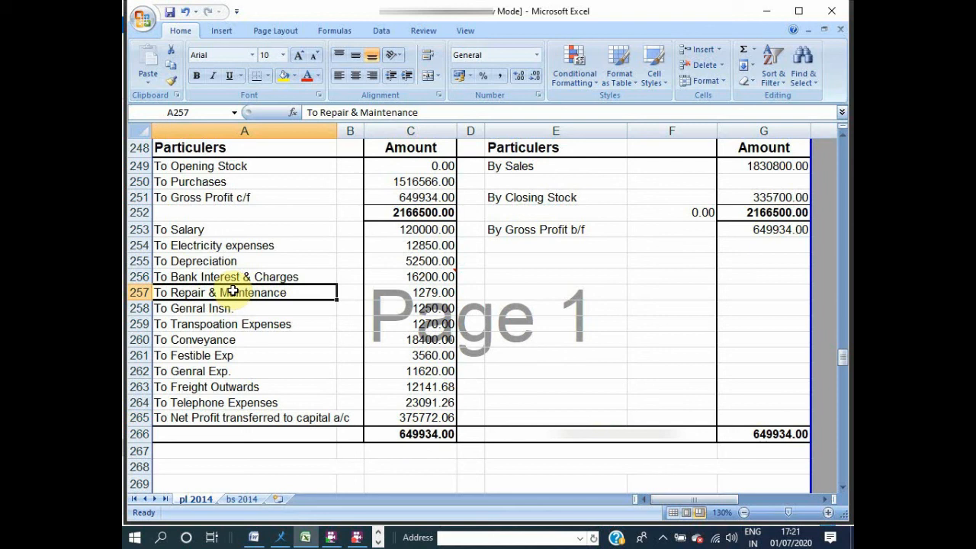
pyautogui.click(248, 499)
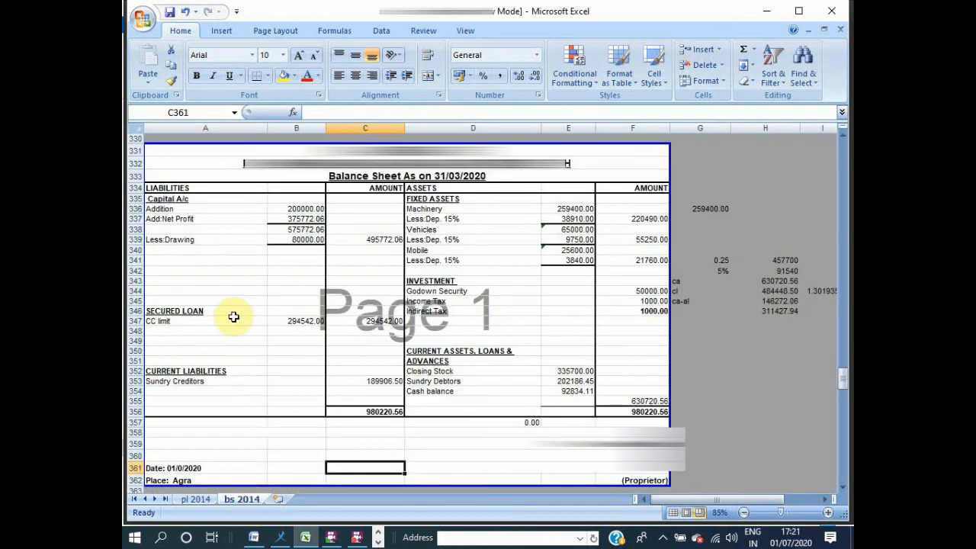
# Step: Recheck the capital addition, the CC limit and the sundry debtors amounts on the balance sheet
pyautogui.click(296, 208)
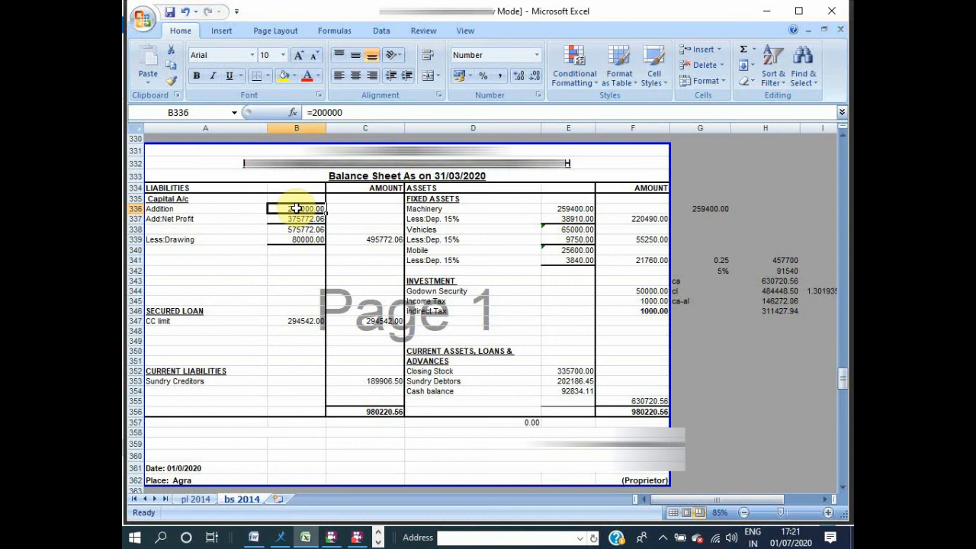
pyautogui.click(307, 321)
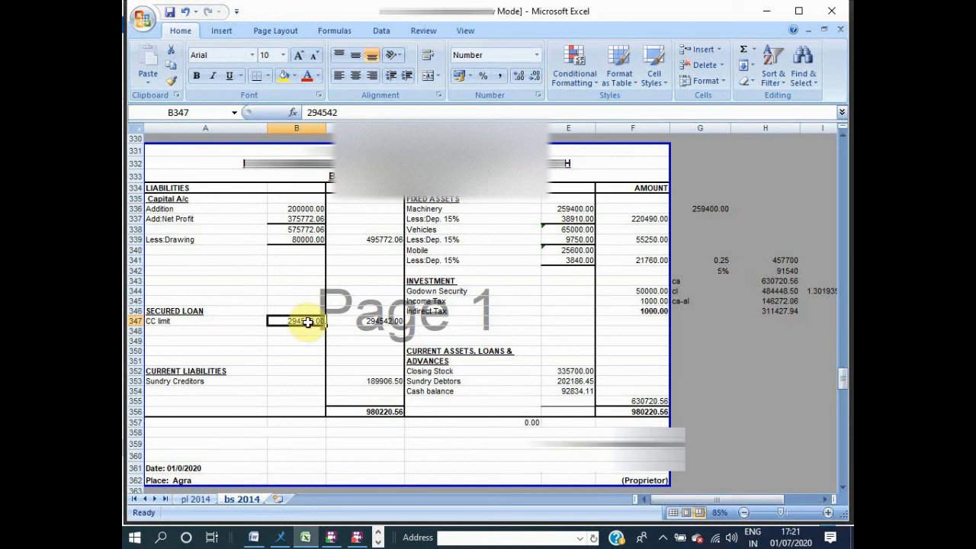
pyautogui.click(570, 382)
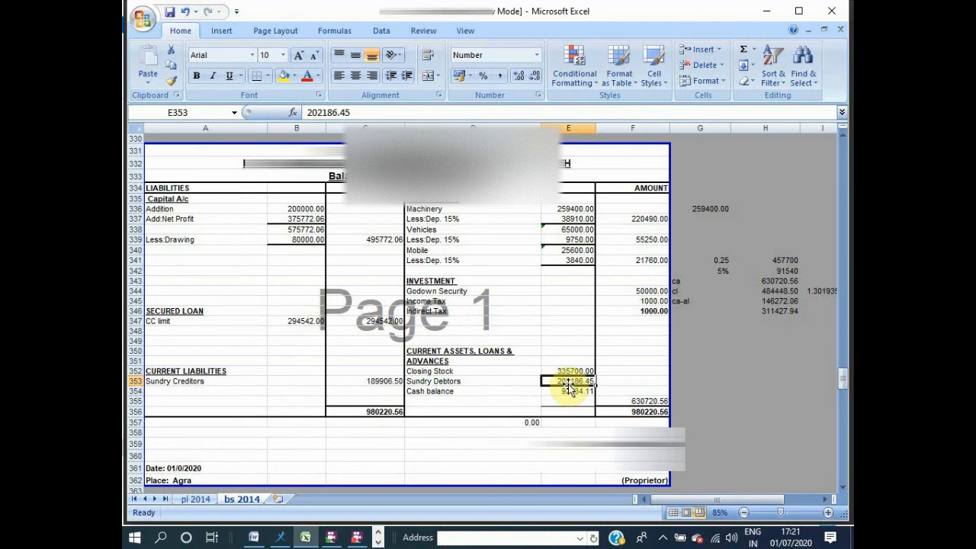
pyautogui.click(361, 537)
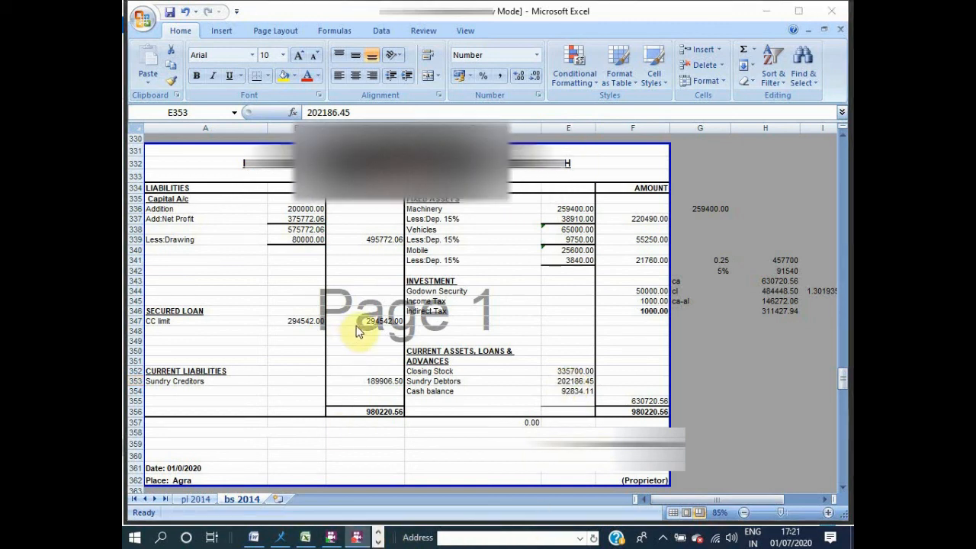